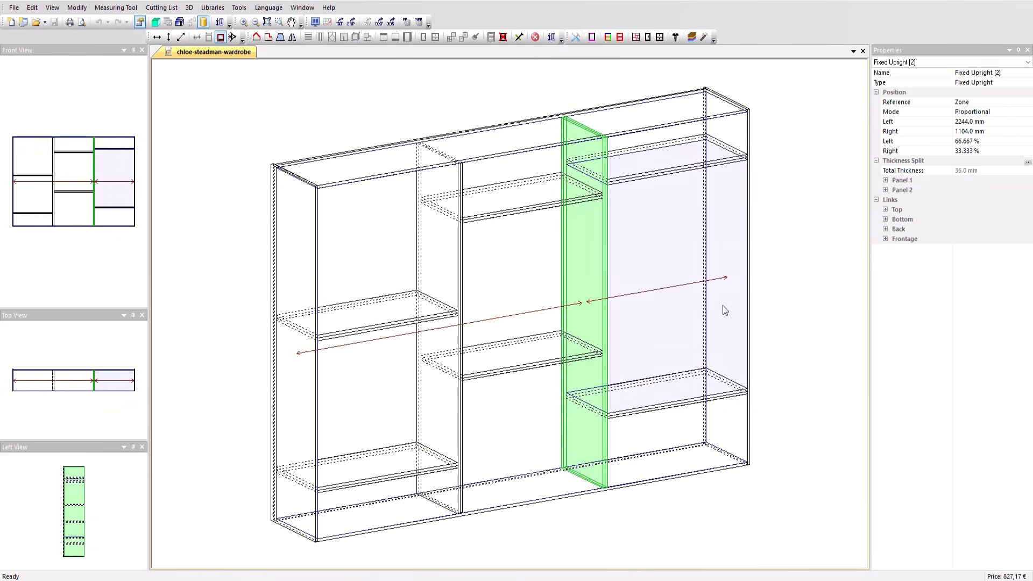
pyautogui.click(347, 377)
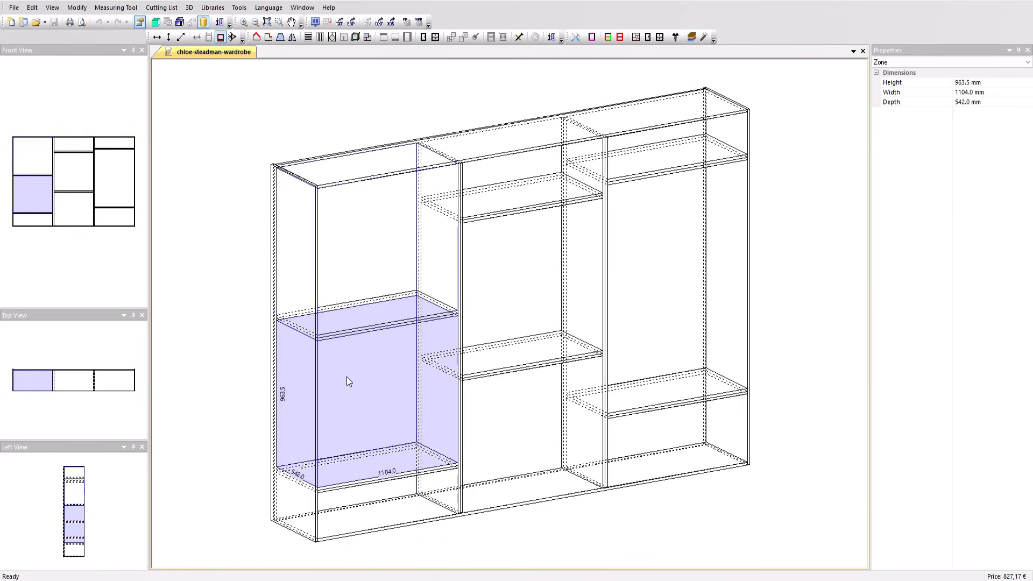
pyautogui.click(346, 377)
pyautogui.click(431, 329)
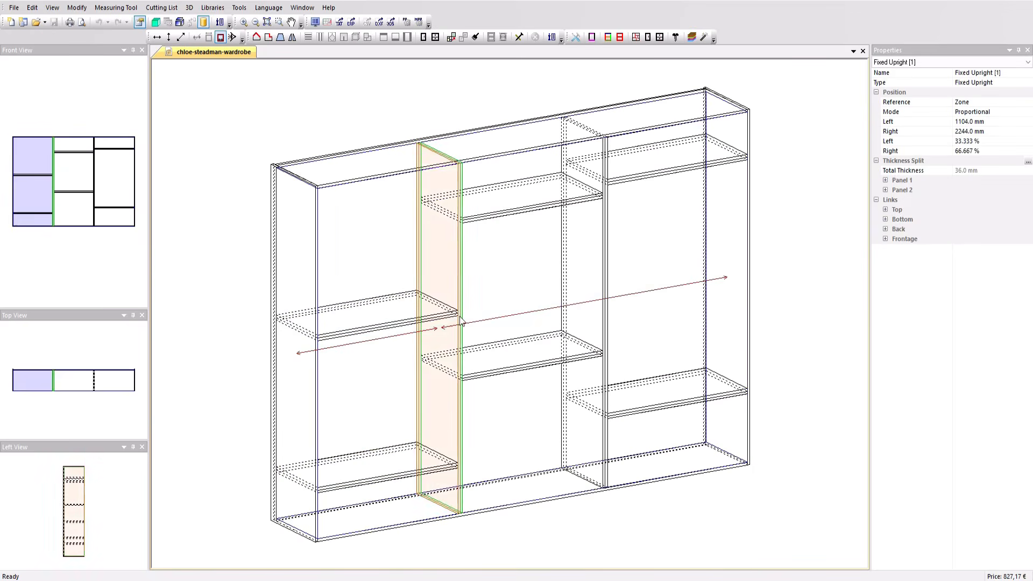
pyautogui.click(532, 249)
pyautogui.click(531, 249)
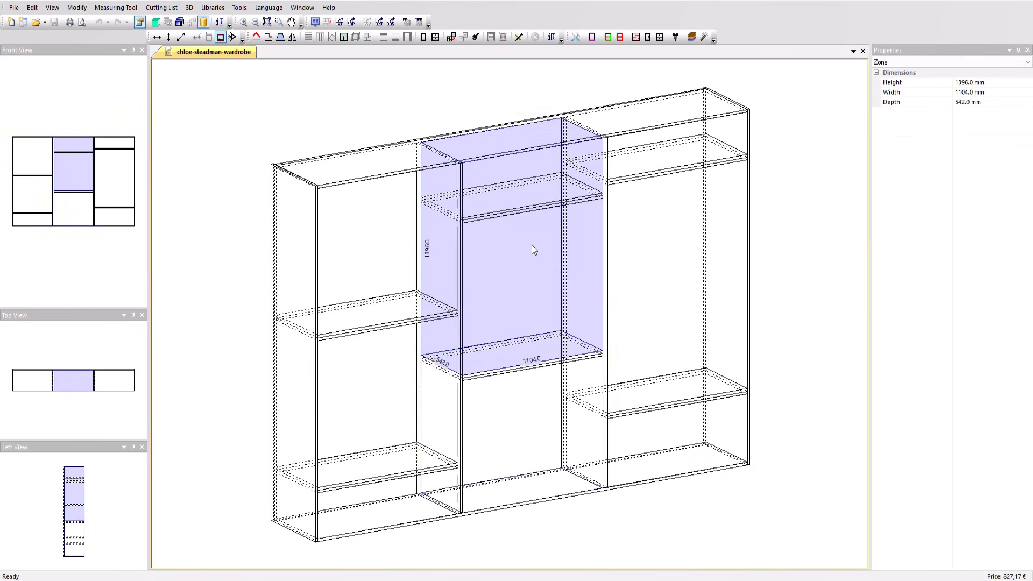
pyautogui.click(532, 249)
pyautogui.click(672, 224)
pyautogui.click(673, 223)
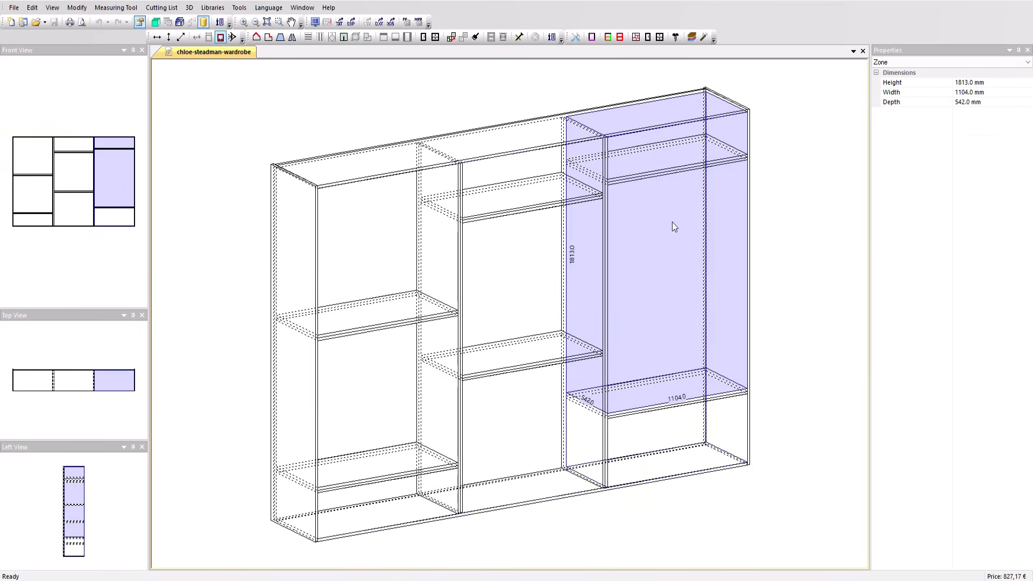
pyautogui.click(673, 223)
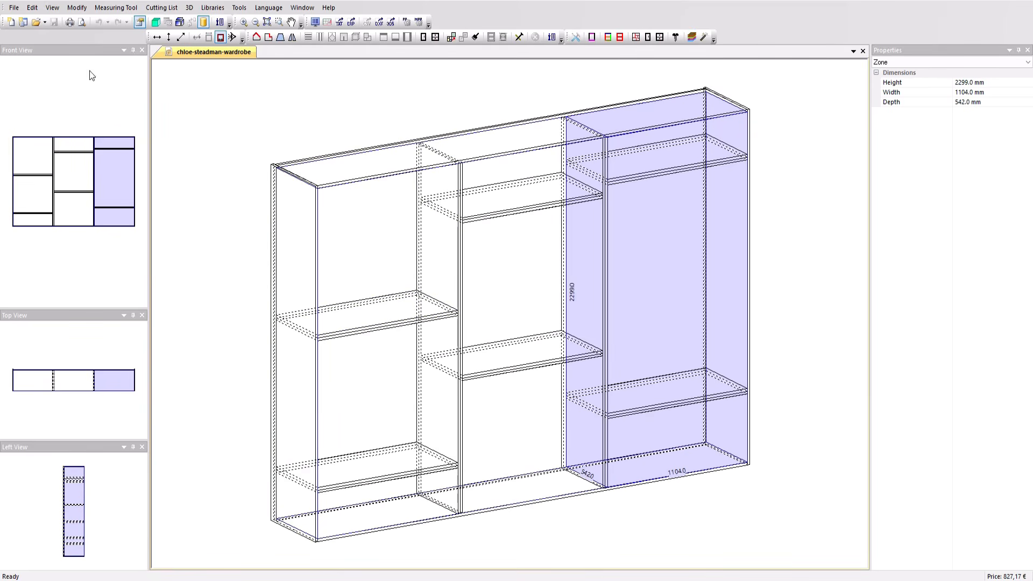
# Create a new box cabinet with the default dimensions and panels
pyautogui.click(11, 22)
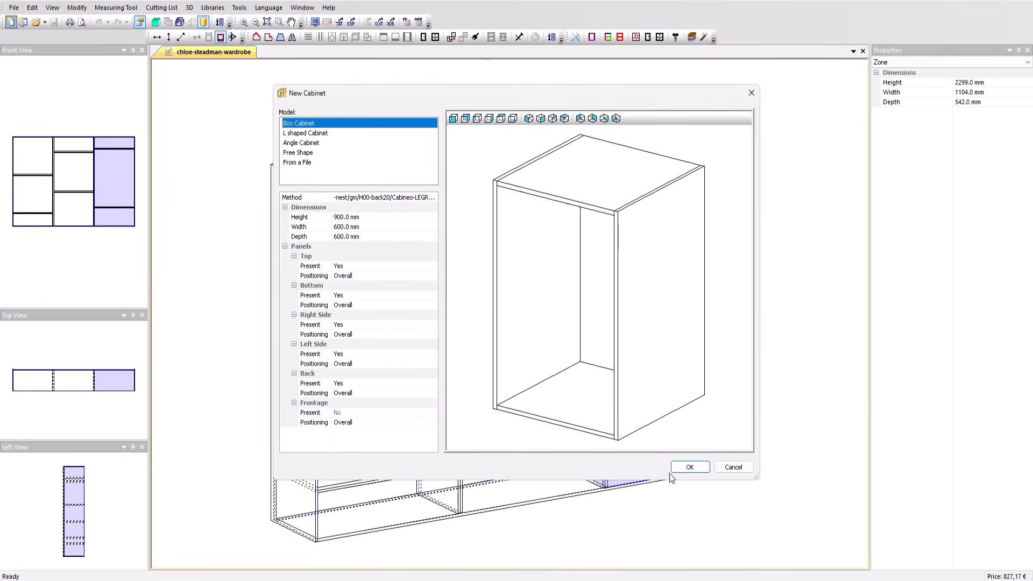
pyautogui.click(690, 467)
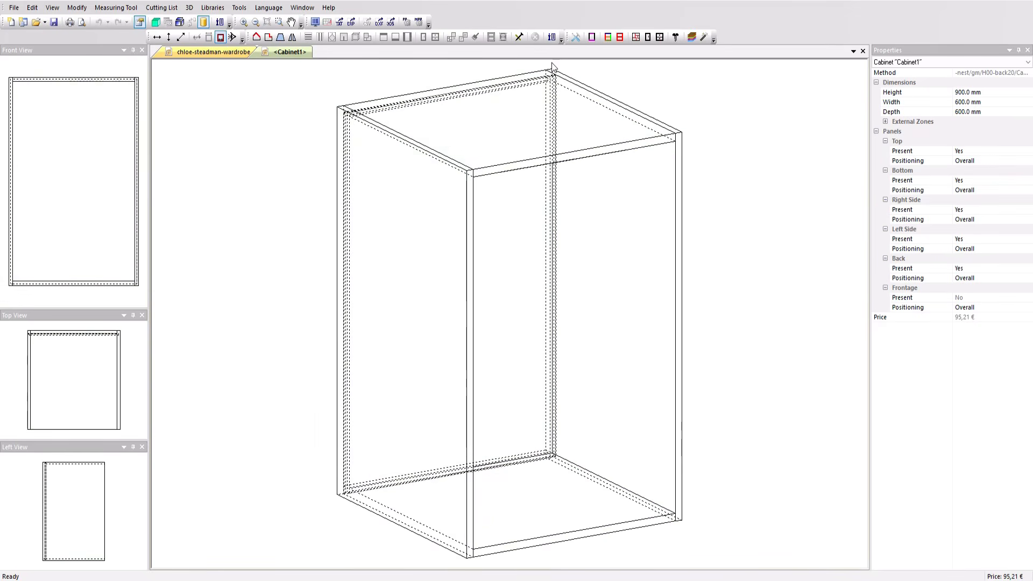
# Rename the "New Customer Method" construction method to "Multi method cabinet", keeping the surrounding dashes
pyautogui.click(576, 36)
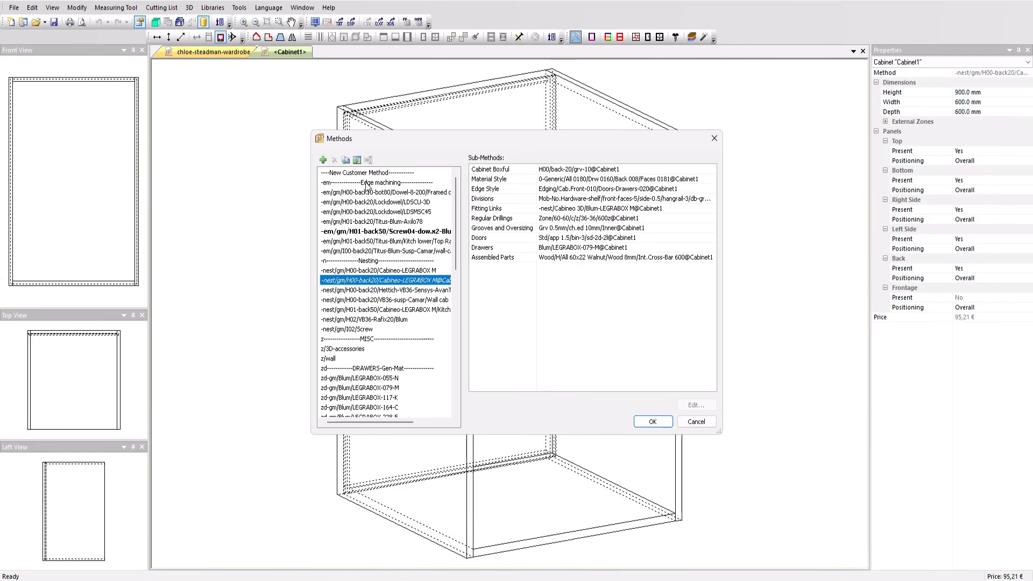
pyautogui.click(367, 173)
pyautogui.click(368, 160)
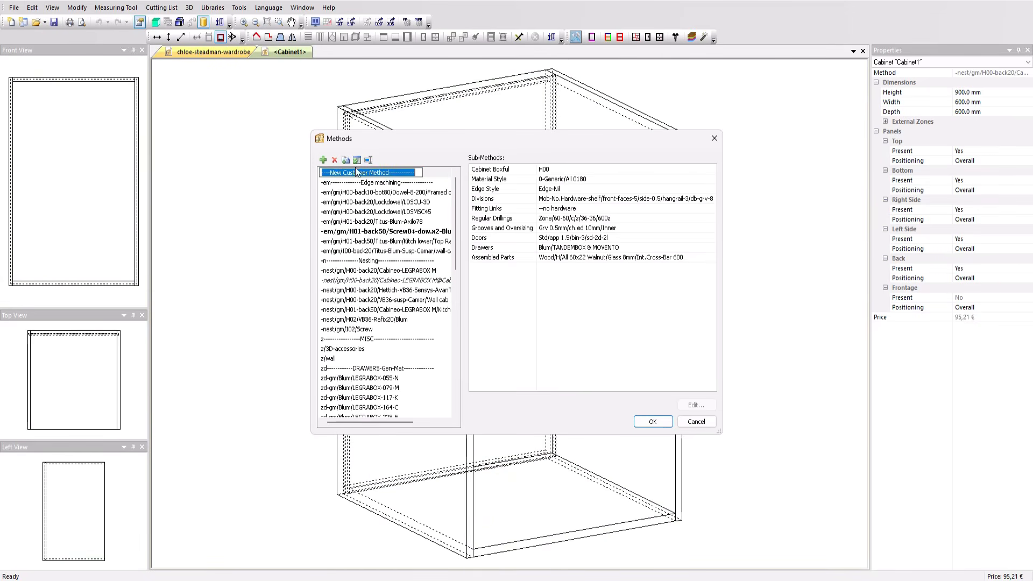
pyautogui.moveTo(330, 173); pyautogui.dragTo(389, 173)
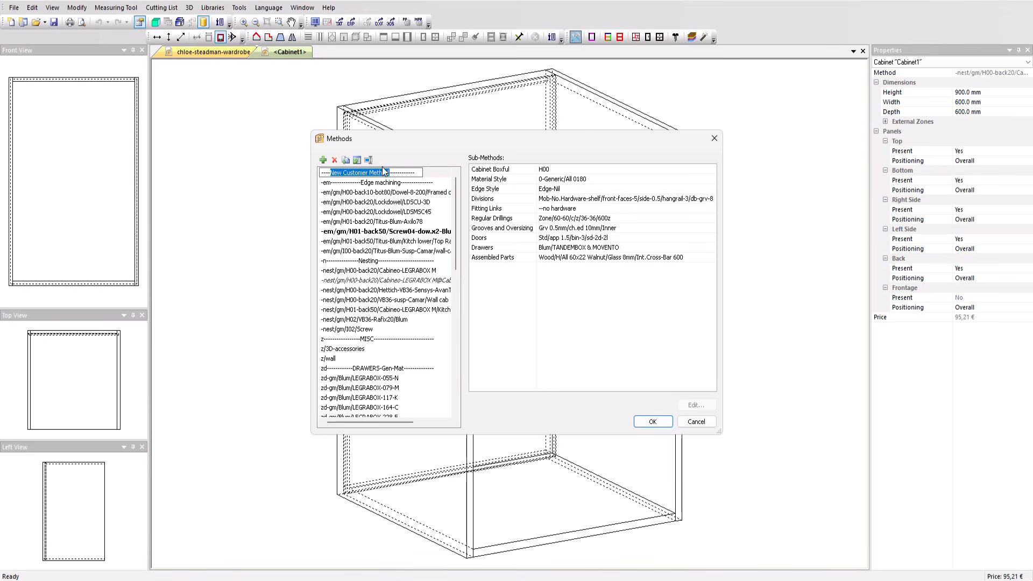
pyautogui.press('BackSpace')
pyautogui.press('BackSpace')
pyautogui.press('BackSpace')
pyautogui.press('BackSpace')
pyautogui.press('BackSpace')
pyautogui.write('Method')
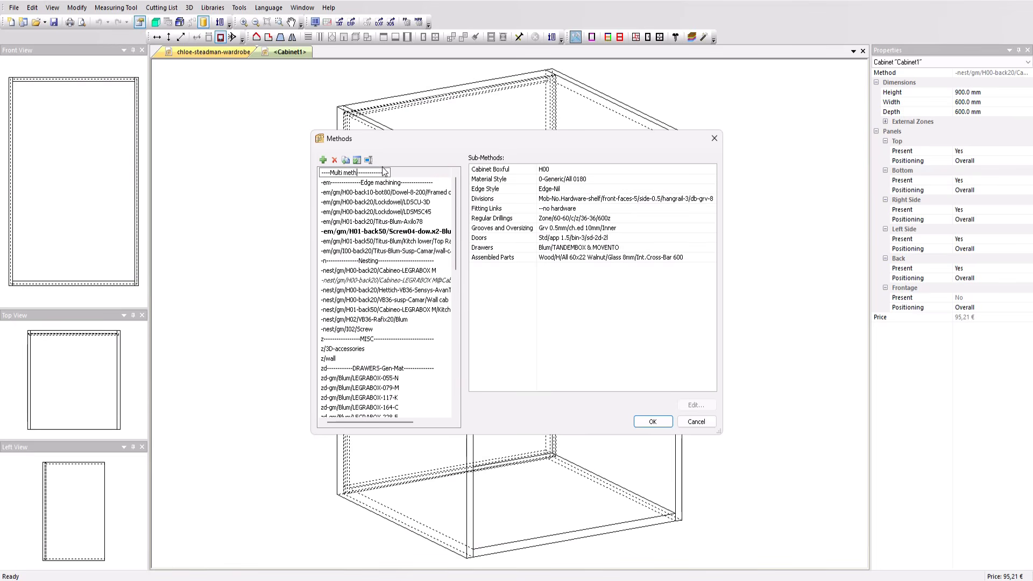
pyautogui.press('Return')
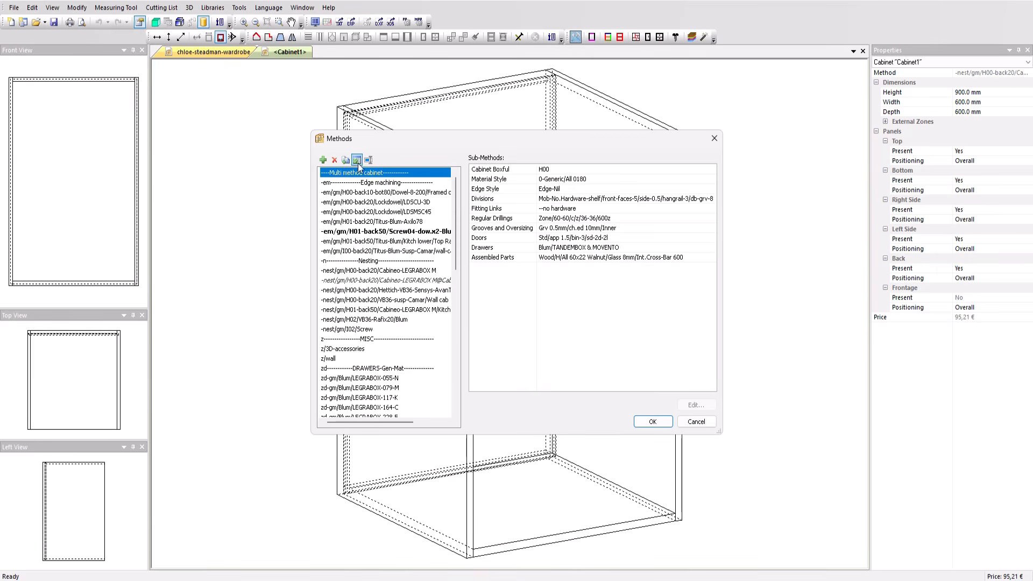
# Shorten the method's name to "Multi cabinet" and apply that method to the new cabinet
pyautogui.click(368, 161)
pyautogui.doubleClick(346, 174)
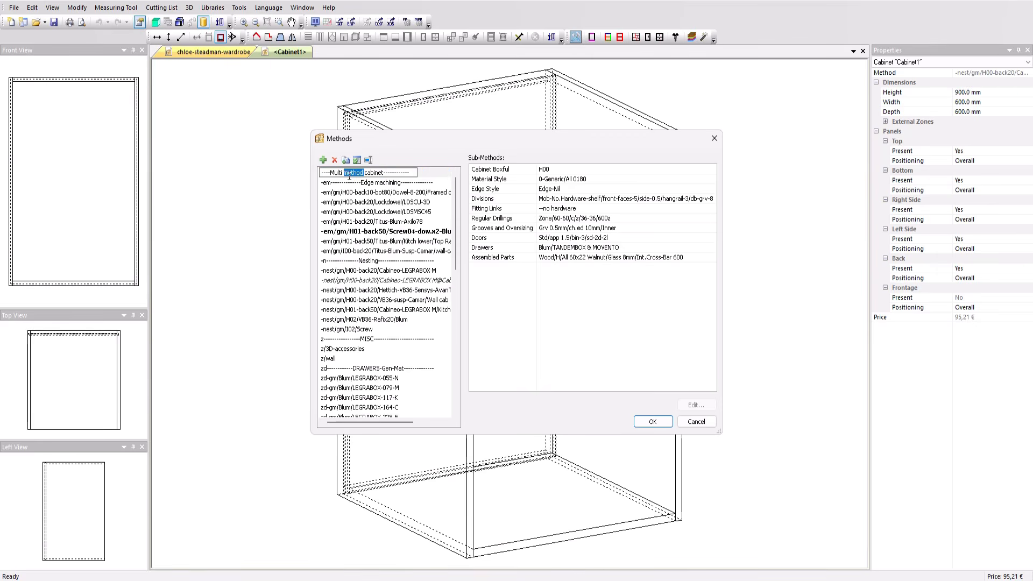
pyautogui.press('BackSpace')
pyautogui.press('BackSpace')
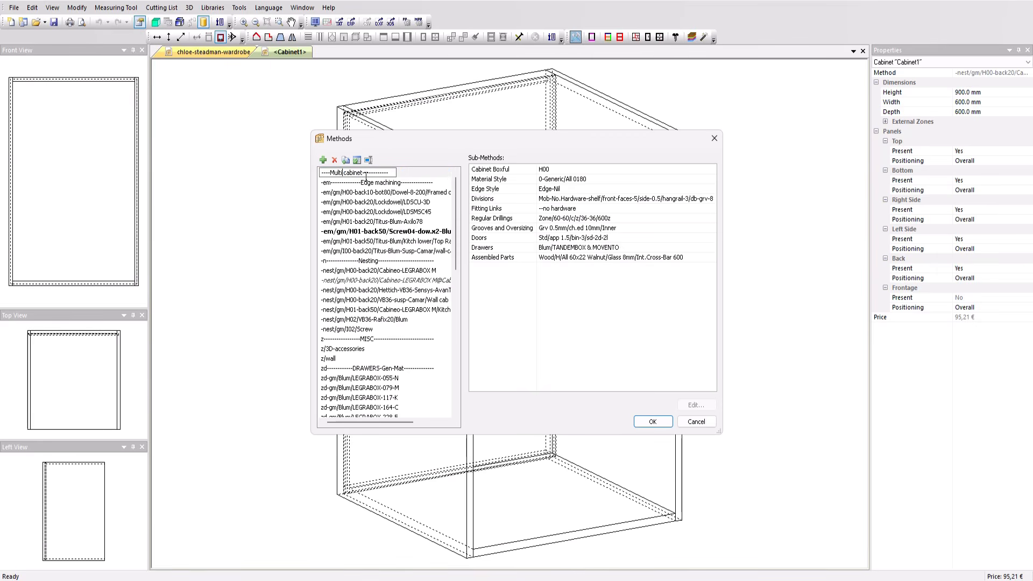
pyautogui.click(652, 422)
pyautogui.click(509, 313)
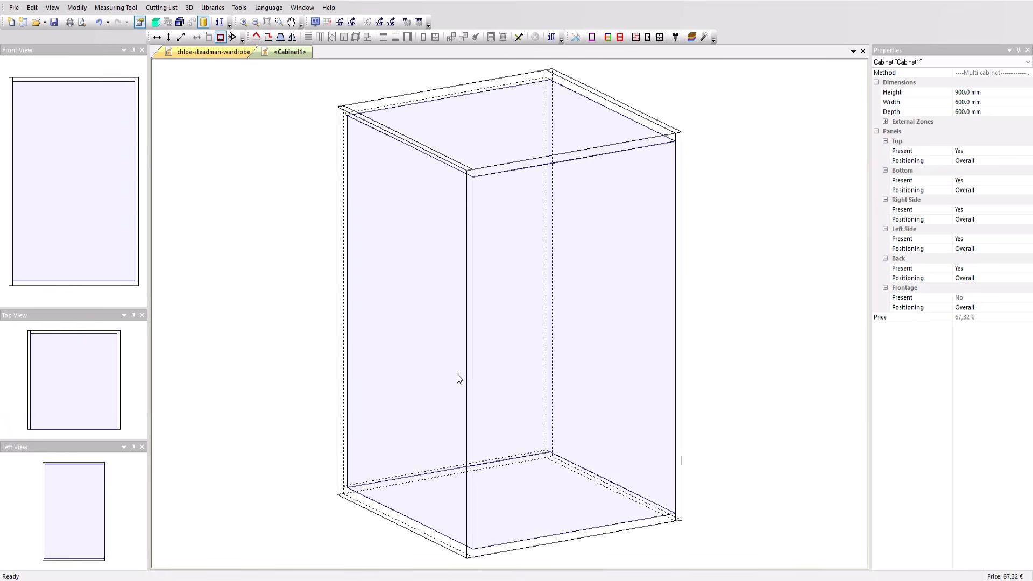
# Set the cabinet's height to 1800 mm and its width to 2500 mm
pyautogui.scroll(-3, 459, 379)
pyautogui.click(912, 95)
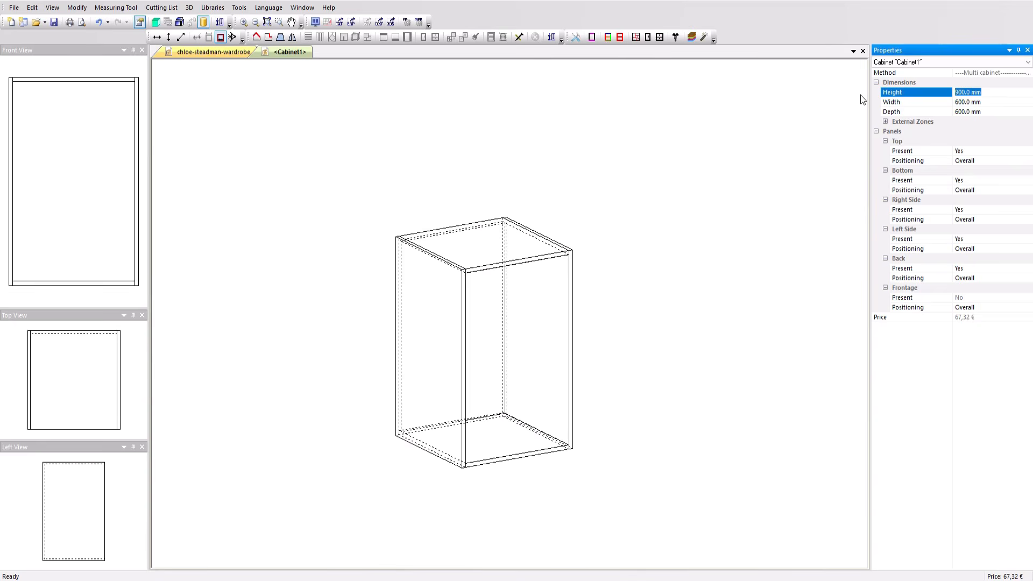
pyautogui.write('1800')
pyautogui.press('Tab')
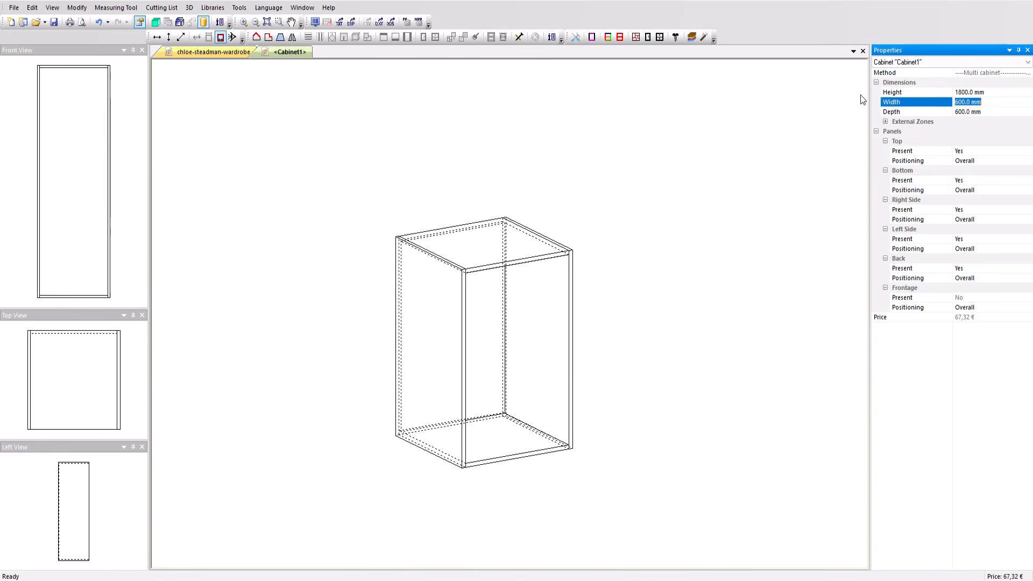
pyautogui.write('2500')
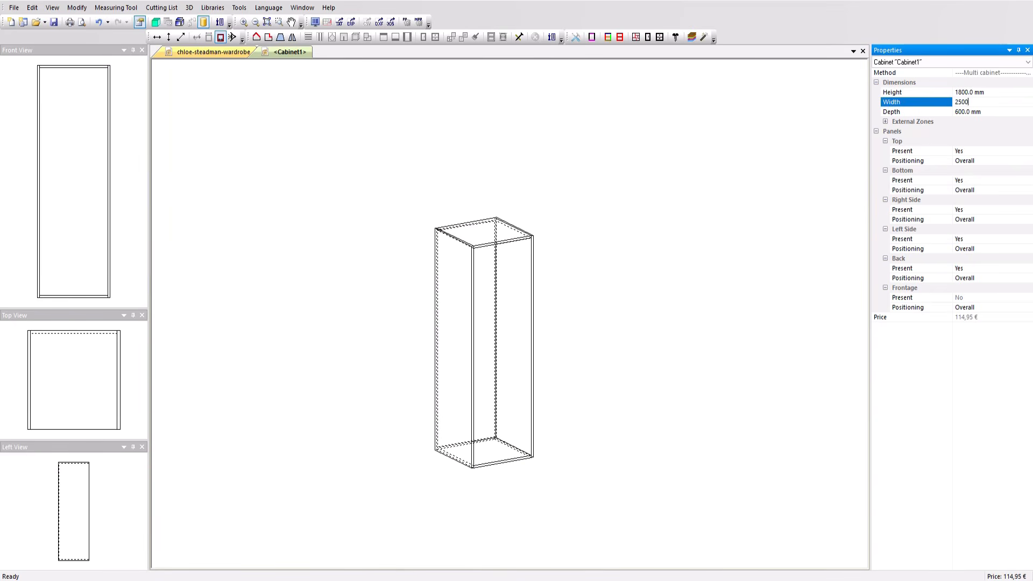
pyautogui.press('Return')
pyautogui.moveTo(477, 362)
pyautogui.mouseDown(button='middle')
pyautogui.moveTo(488, 342)
pyautogui.moveTo(427, 320)
pyautogui.mouseUp(button='middle')
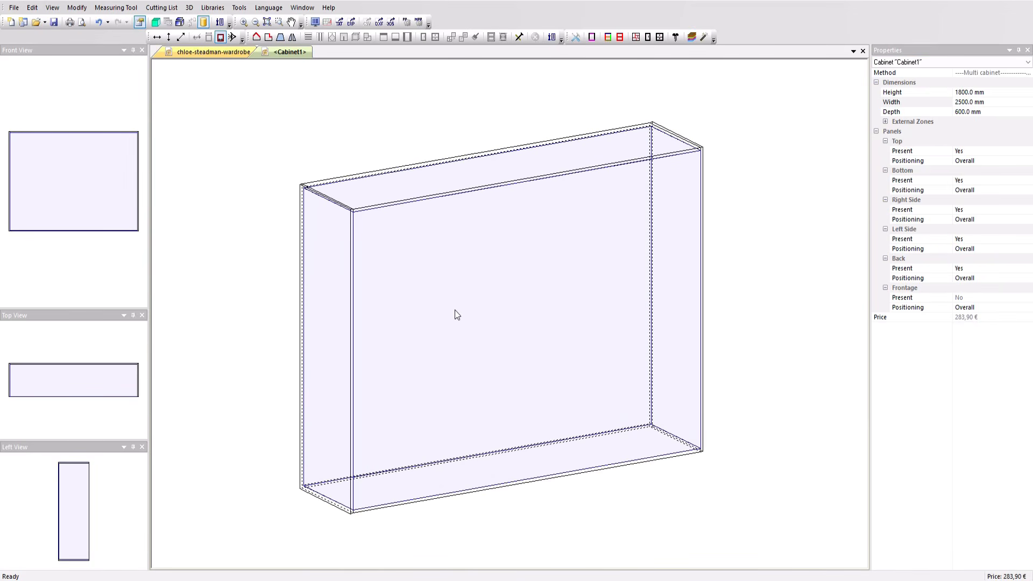
# Add two equidistant fixed uprights to the cabinet's interior zone
pyautogui.click(470, 335)
pyautogui.rightClick(471, 335)
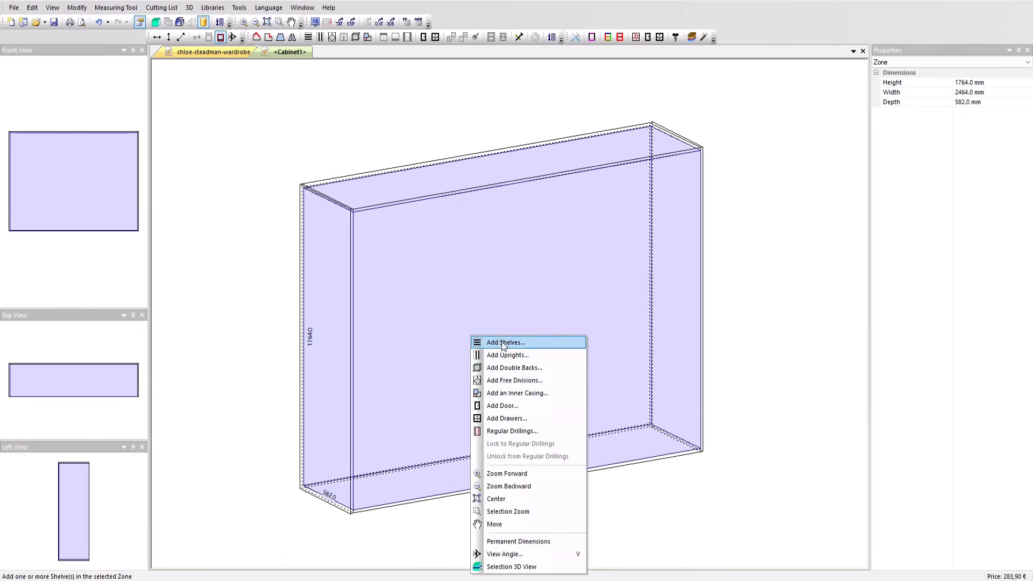
pyautogui.click(503, 353)
pyautogui.click(481, 227)
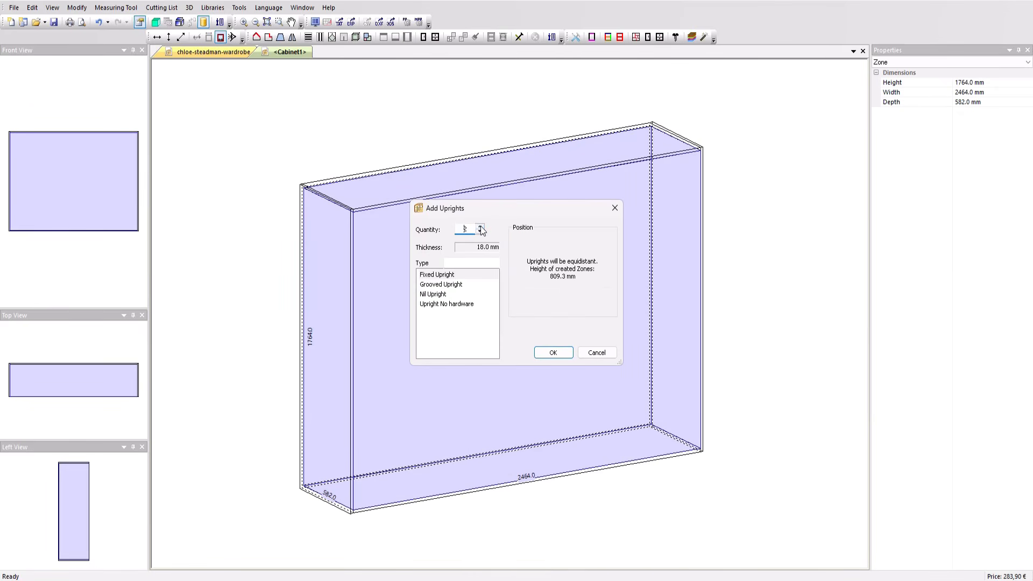
pyautogui.click(553, 352)
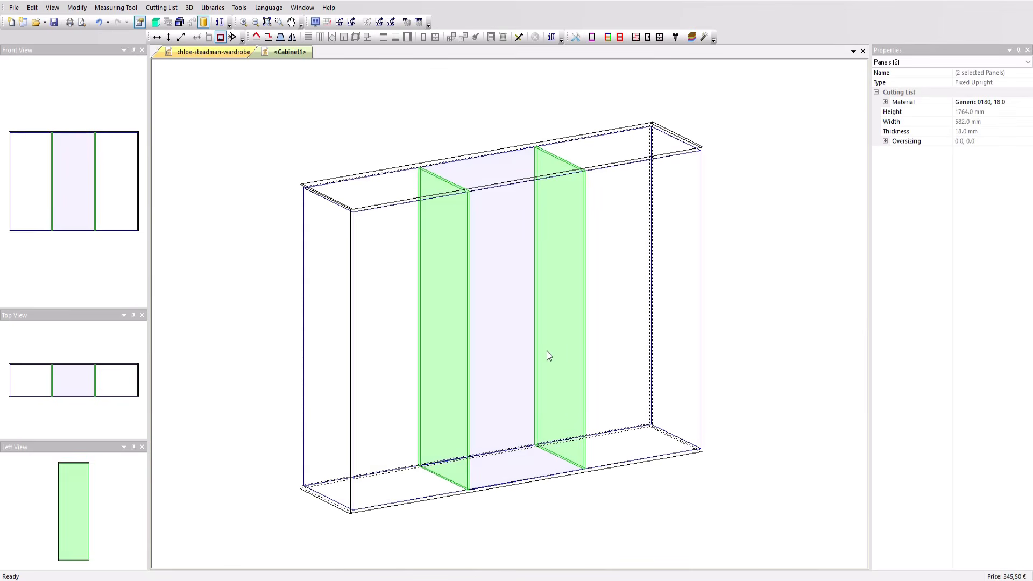
# Create a new division sub-method named "Multi"
pyautogui.click(515, 308)
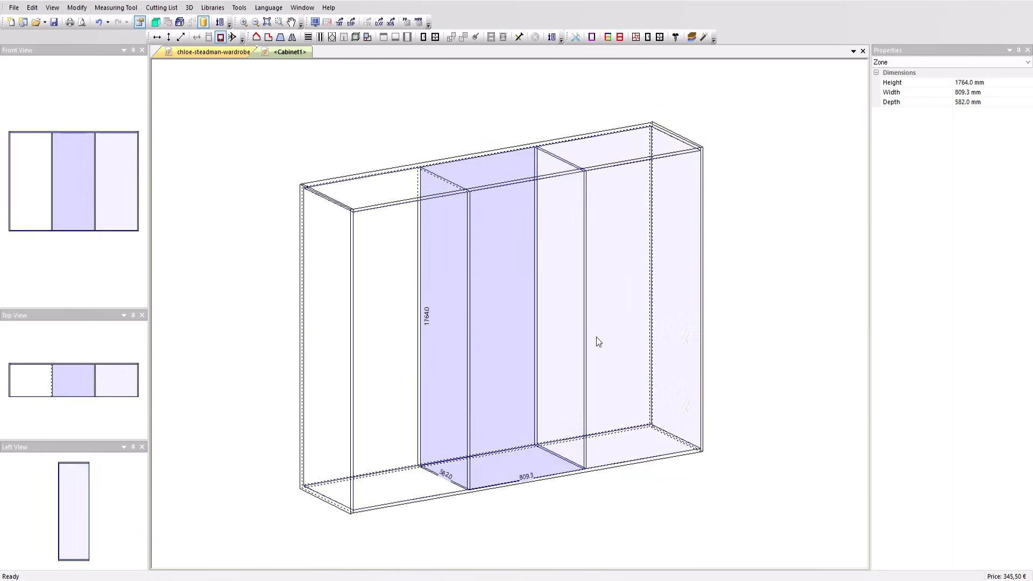
pyautogui.click(635, 323)
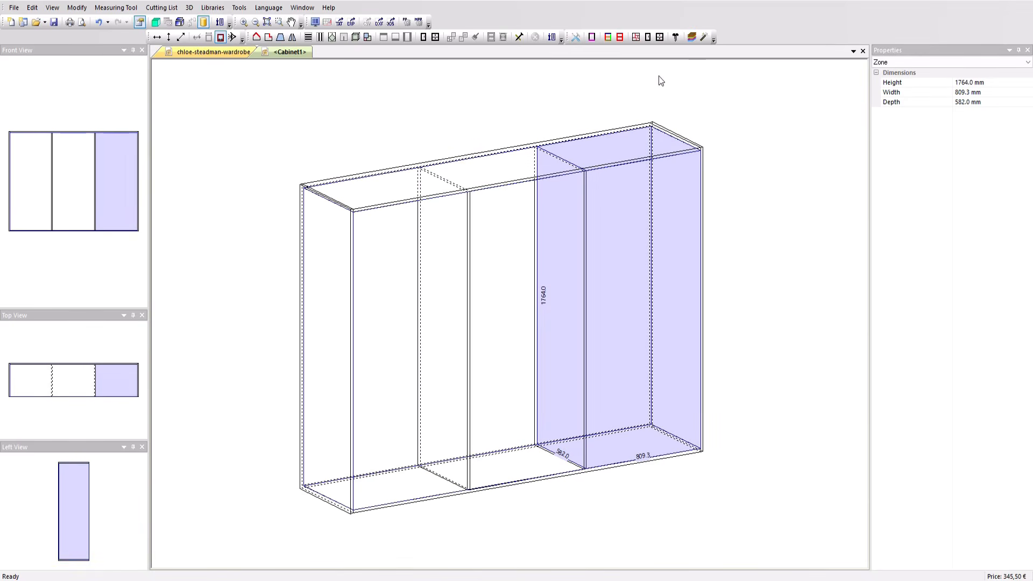
pyautogui.click(635, 37)
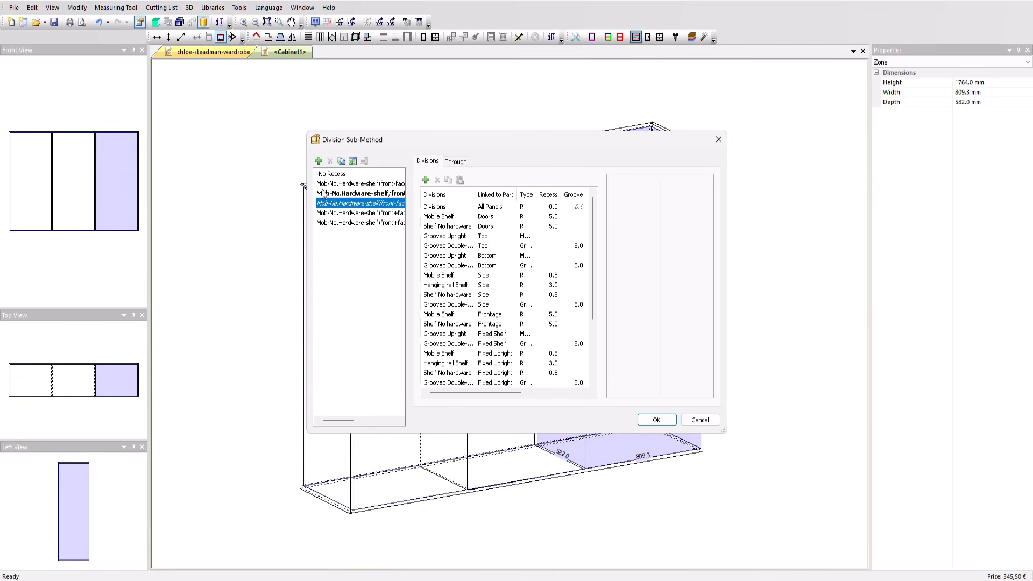
pyautogui.click(319, 161)
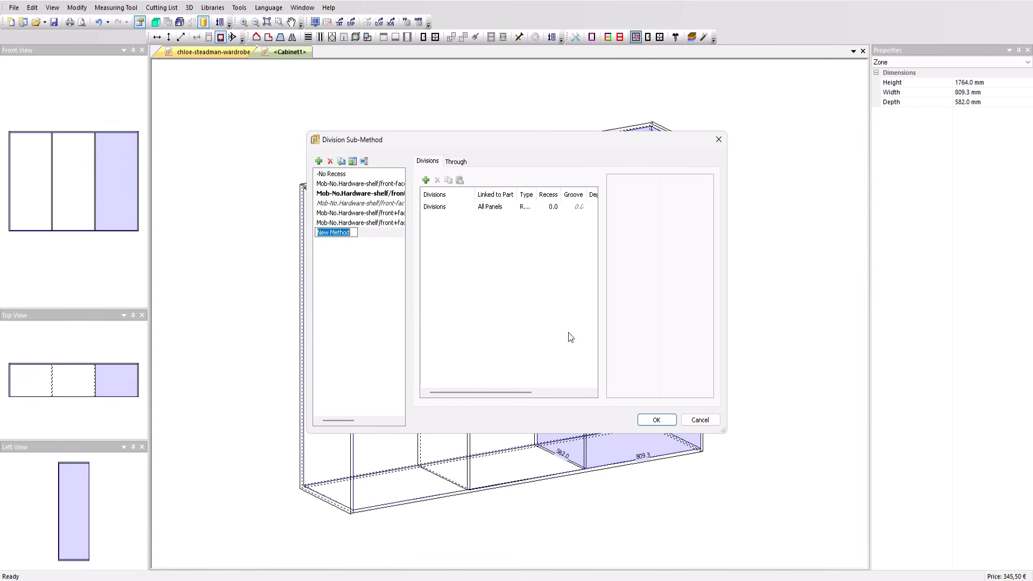
pyautogui.moveTo(723, 430); pyautogui.dragTo(798, 495)
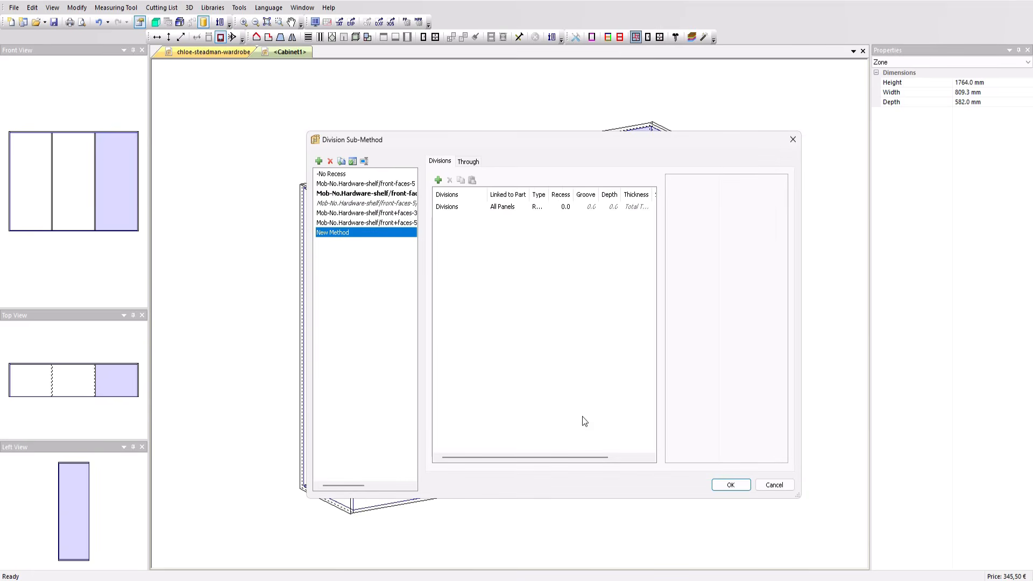
pyautogui.click(364, 162)
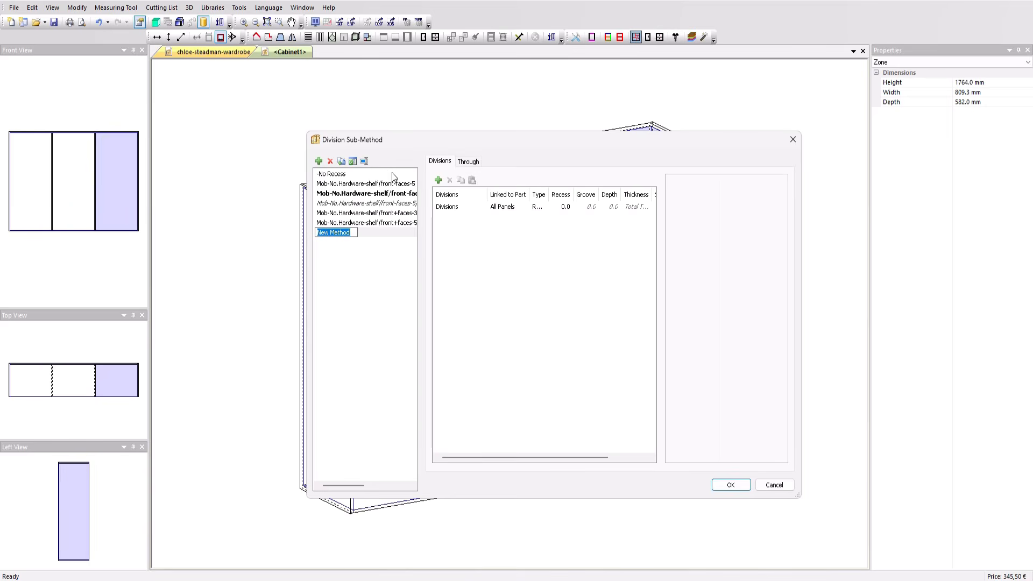
pyautogui.write('Multi')
pyautogui.press('Return')
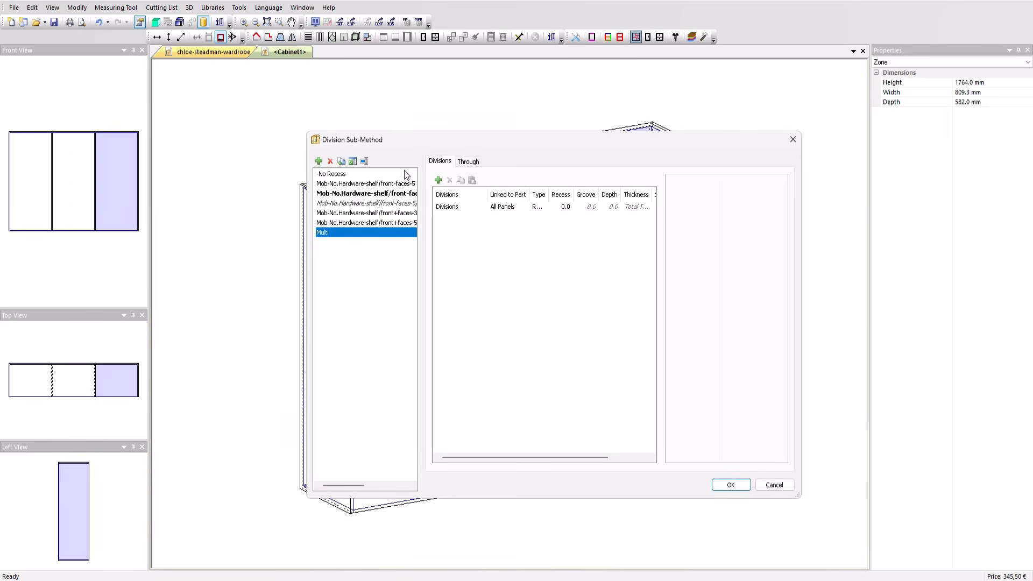
# Add a through parameter to the Multi sub-method that runs fixed uprights over the top, bottom and back panels
pyautogui.click(468, 162)
pyautogui.click(438, 180)
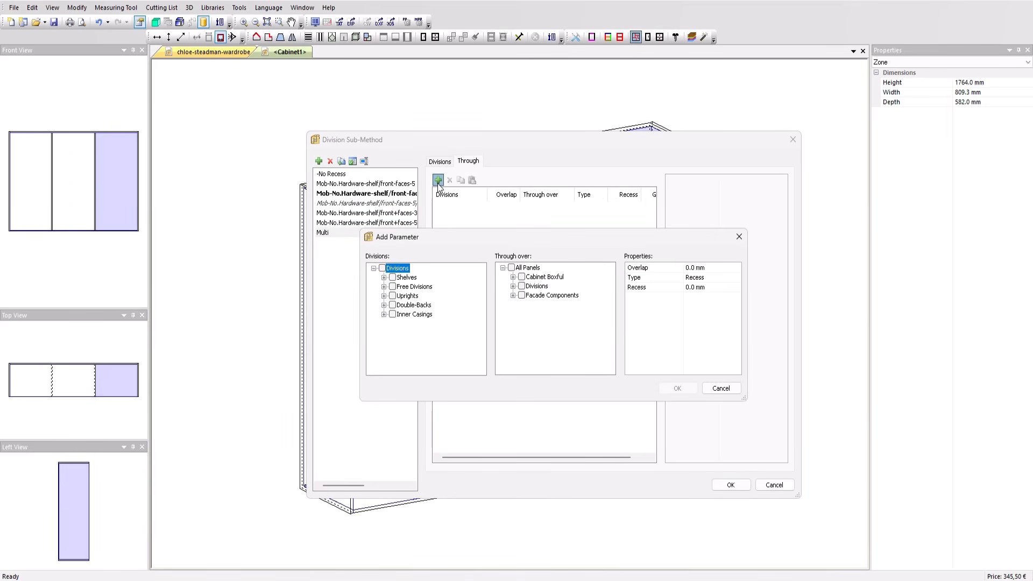
pyautogui.click(385, 296)
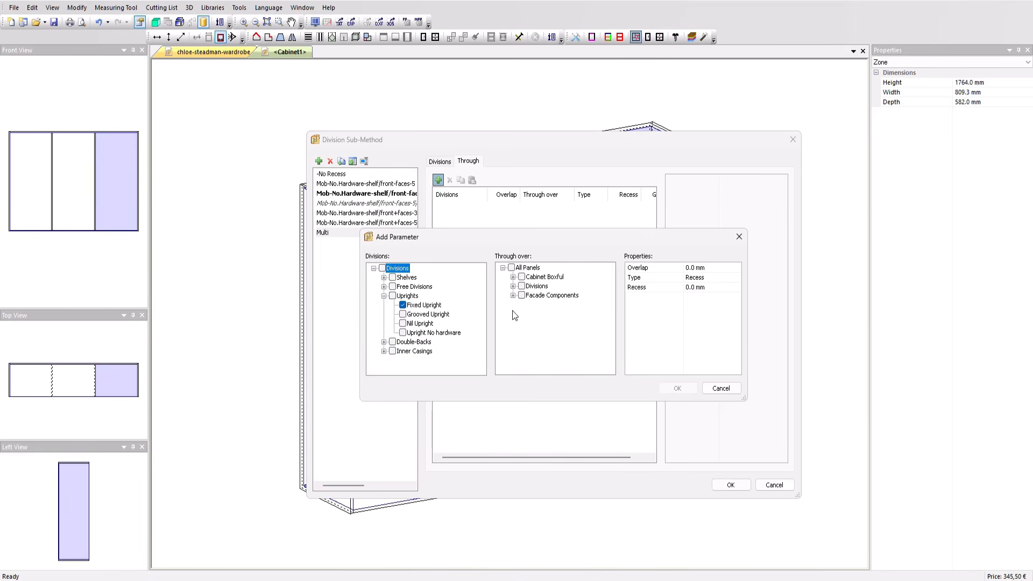
pyautogui.click(514, 276)
pyautogui.click(532, 286)
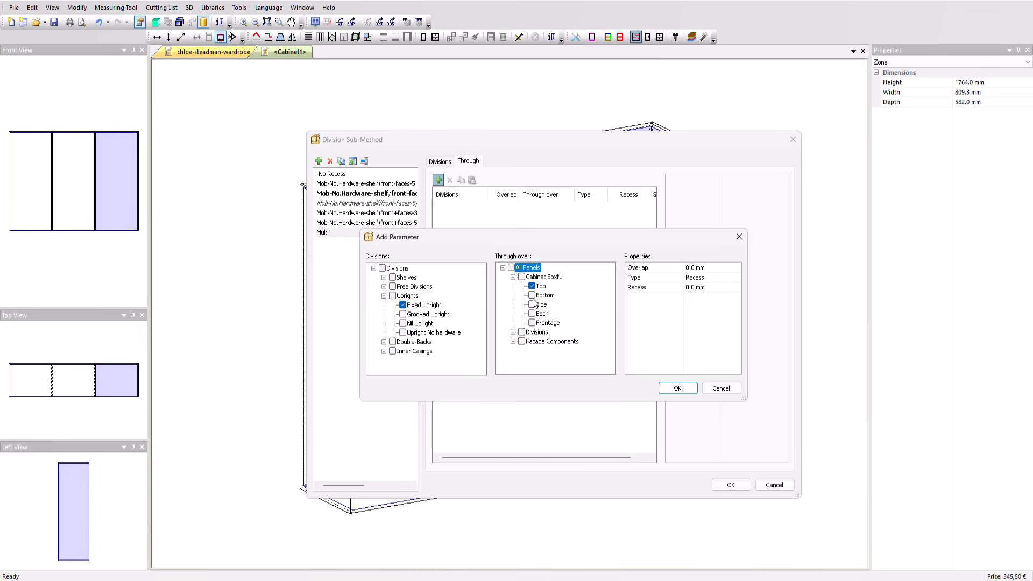
pyautogui.click(532, 295)
pyautogui.click(533, 313)
pyautogui.click(681, 388)
# Apply the Multi division sub-method to the whole cabinet and select the first fixed upright for checking
pyautogui.click(731, 485)
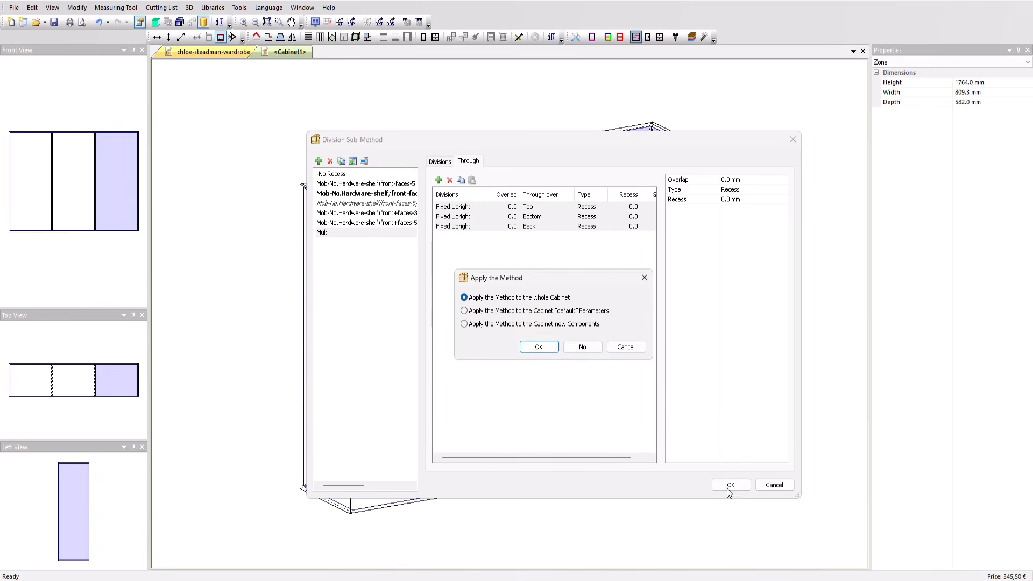
pyautogui.click(535, 347)
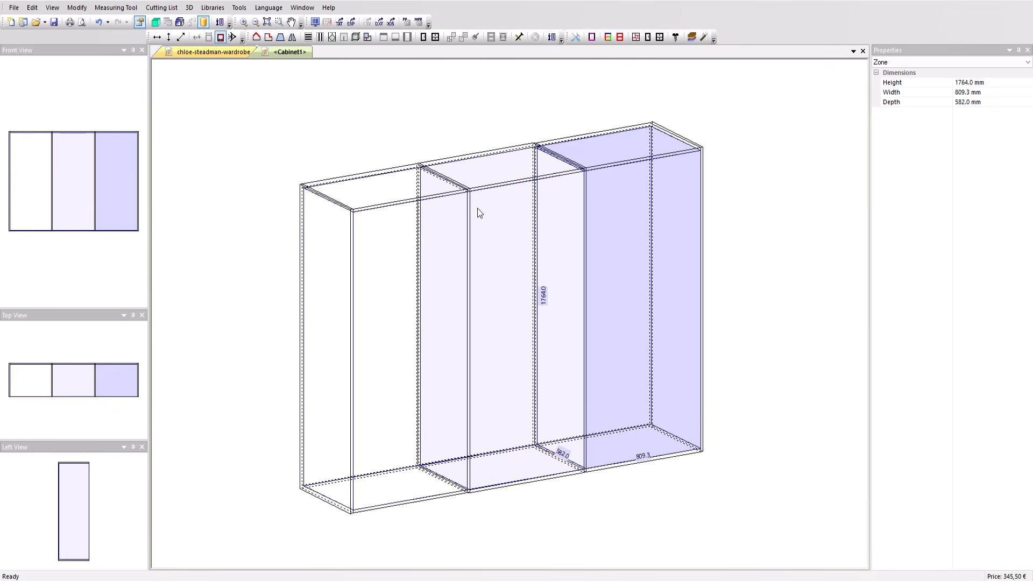
pyautogui.scroll(3, 477, 208)
pyautogui.click(442, 215)
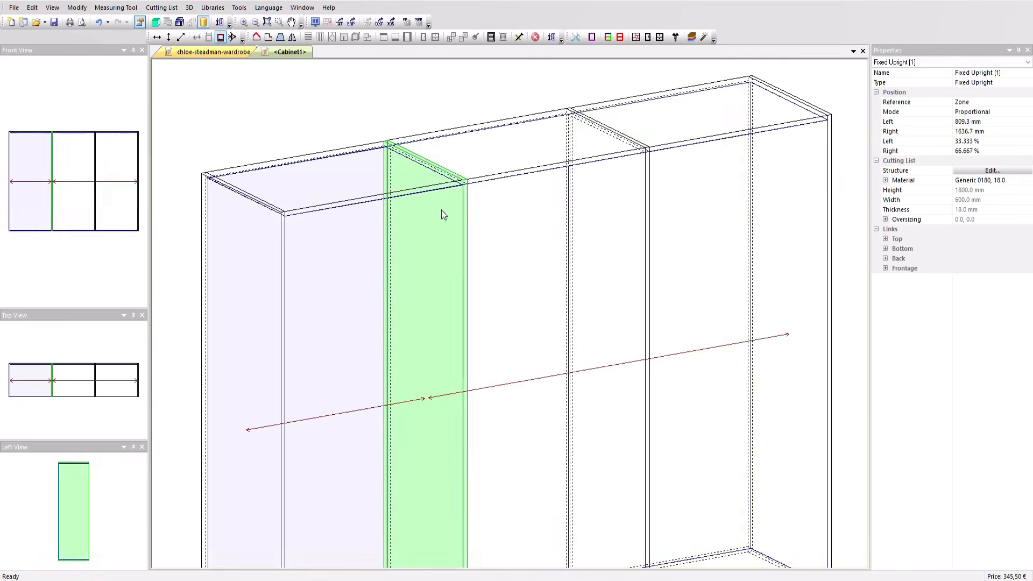
# Apply a thickness split to the first fixed upright so that it consists of two panels
pyautogui.scroll(-5, 443, 215)
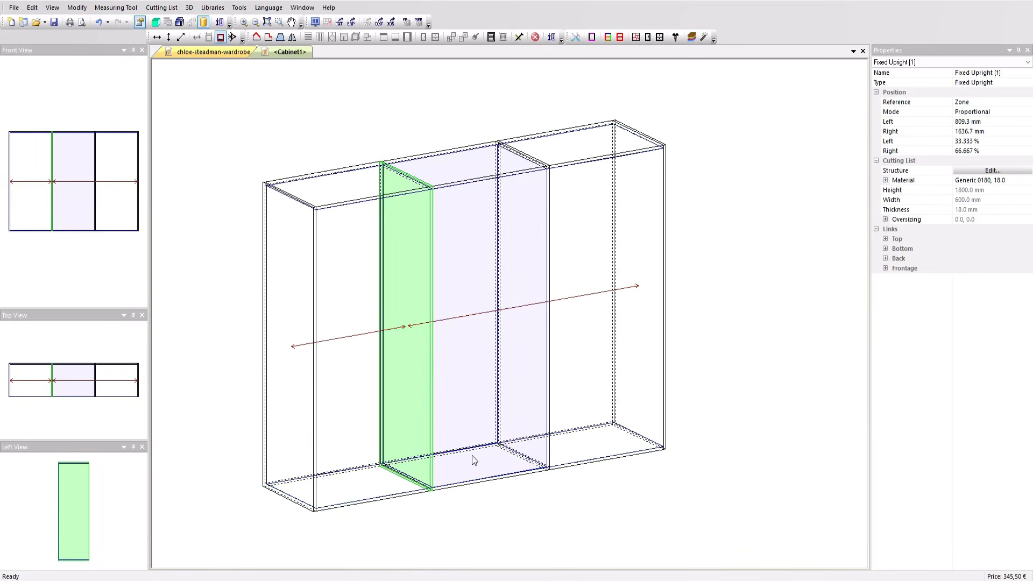
pyautogui.click(997, 171)
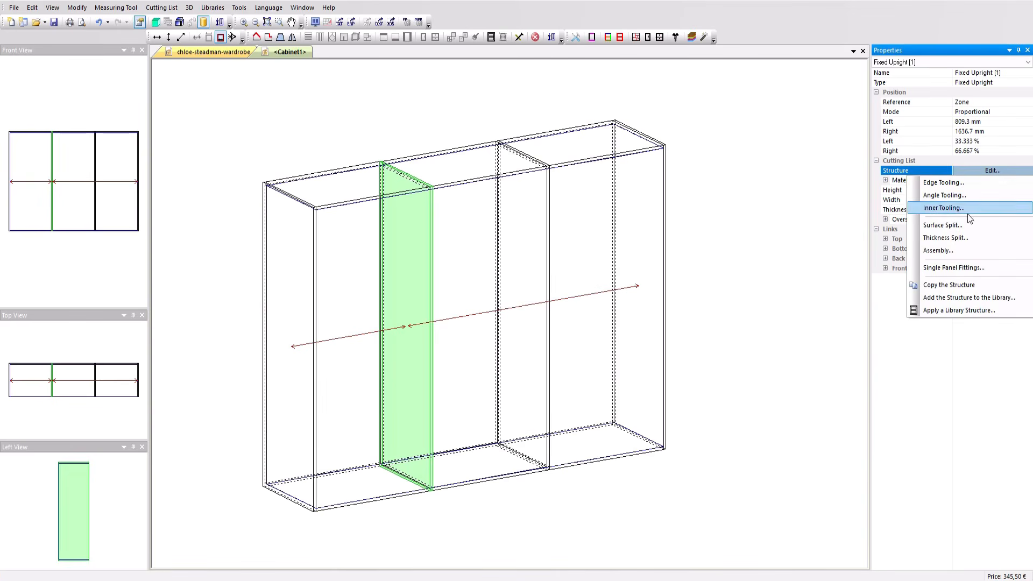
pyautogui.click(953, 238)
pyautogui.click(580, 373)
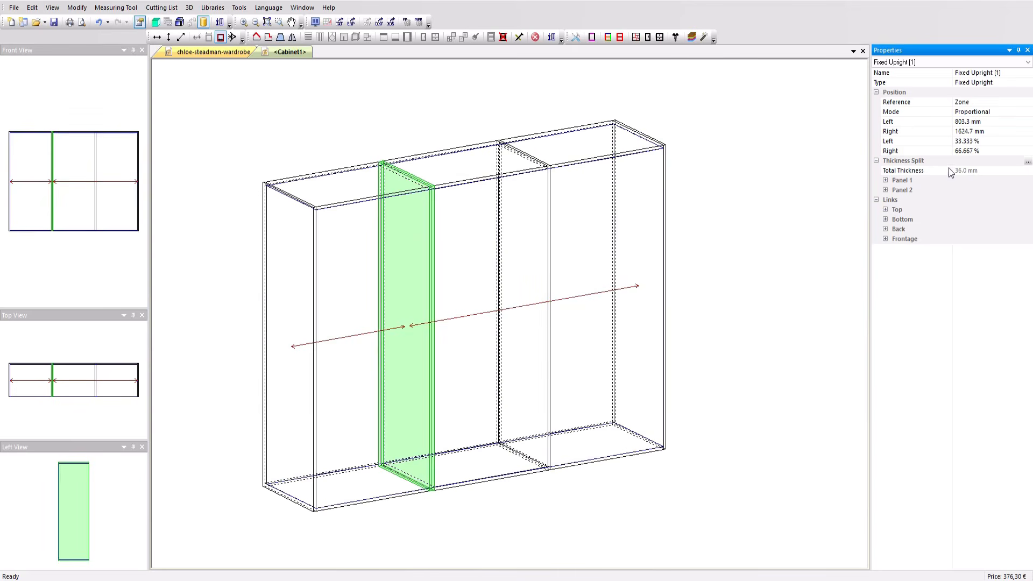
# Add the split upright's structure to the panel structure library under the name "Multi upright"
pyautogui.click(1028, 161)
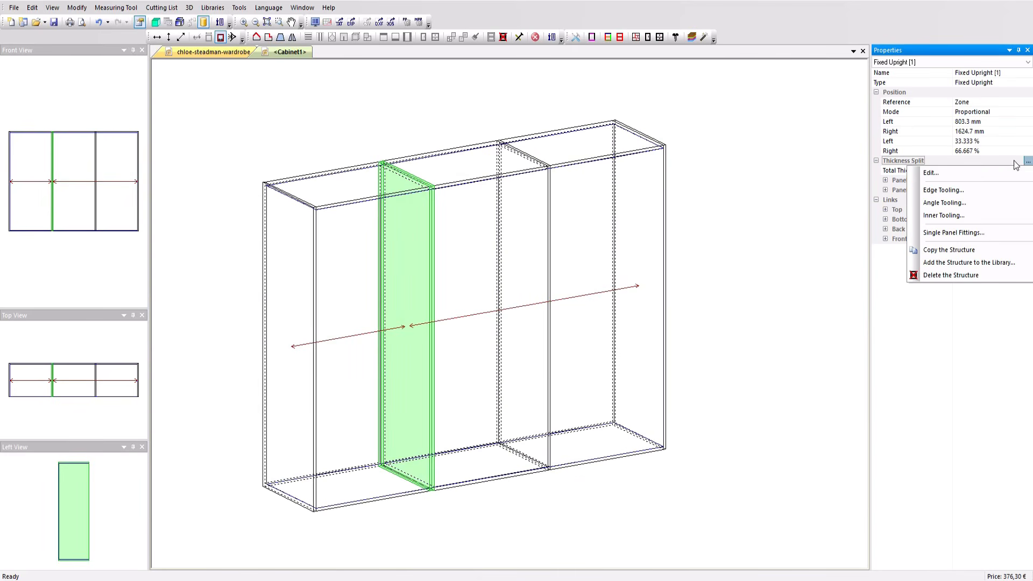
pyautogui.click(938, 263)
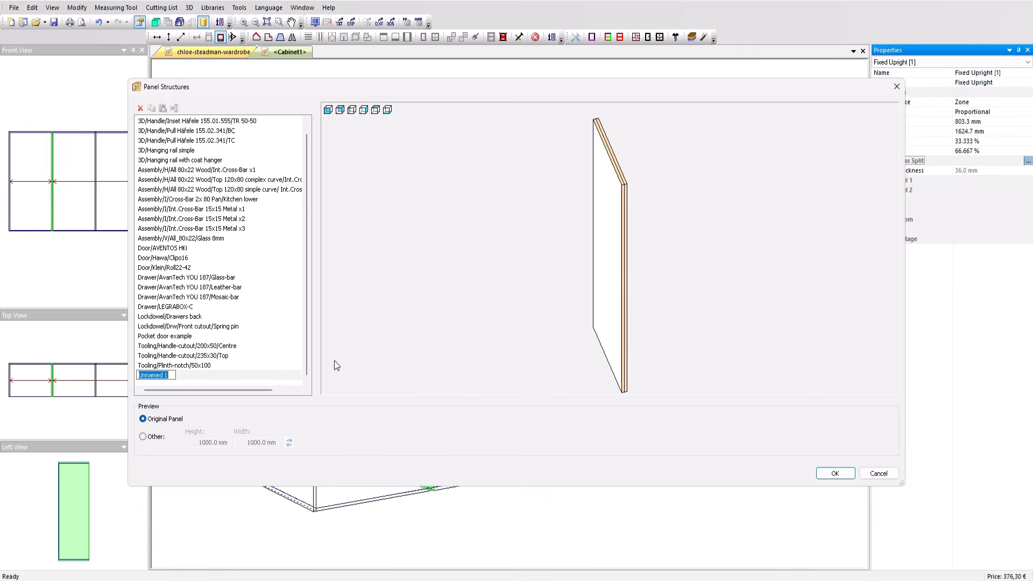
pyautogui.write('Mu')
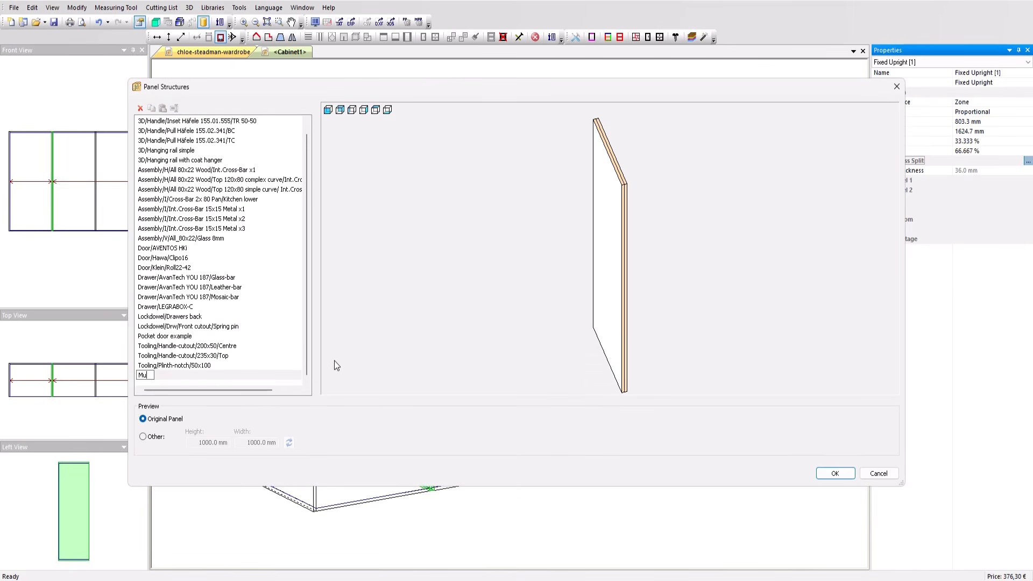
pyautogui.write('lti upright')
pyautogui.press('Return')
pyautogui.press('Return')
pyautogui.press('Return')
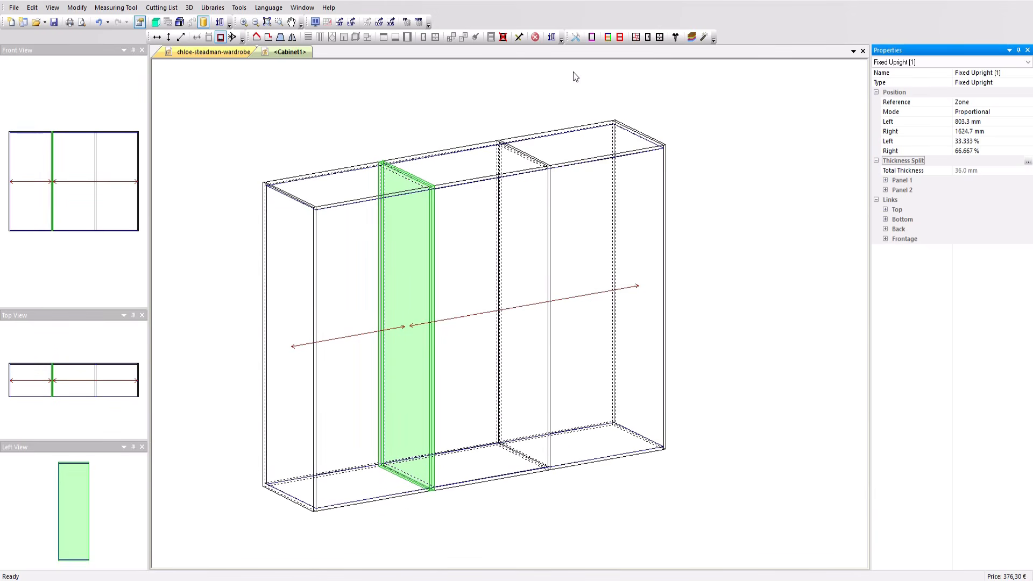
# Create a new material styles sub-method named "Multi"
pyautogui.click(608, 37)
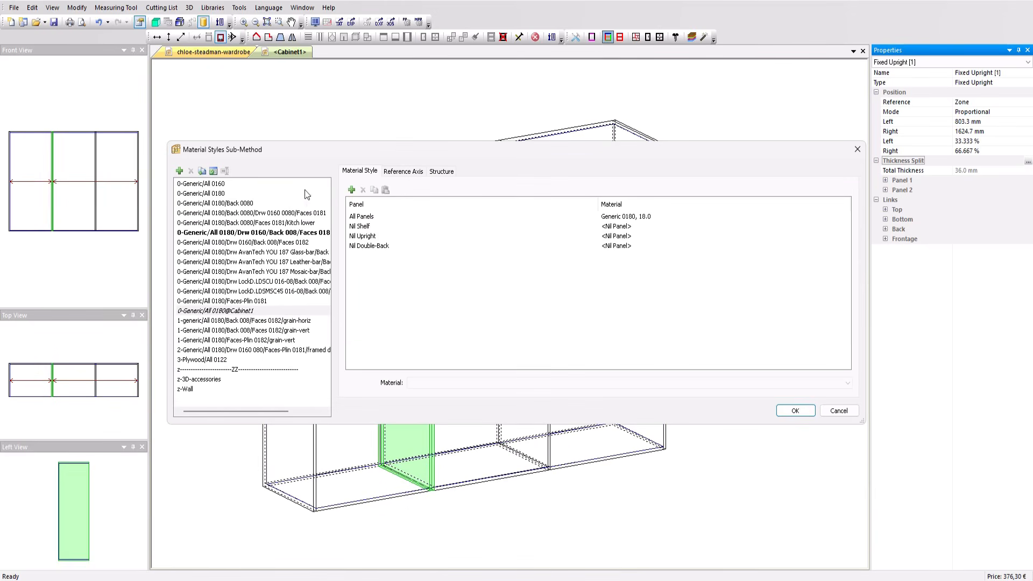
pyautogui.click(179, 171)
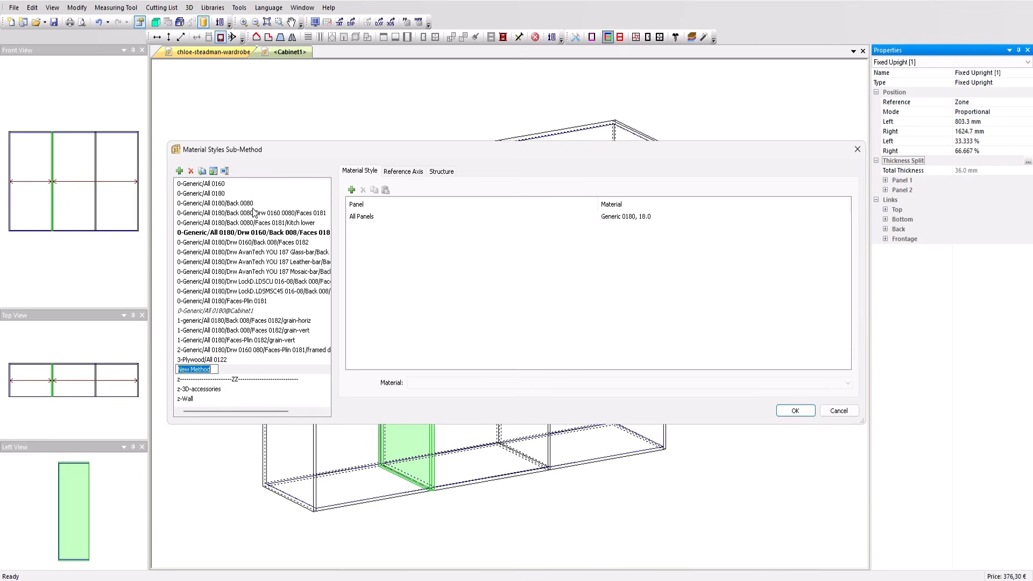
pyautogui.write('Multi')
pyautogui.press('Return')
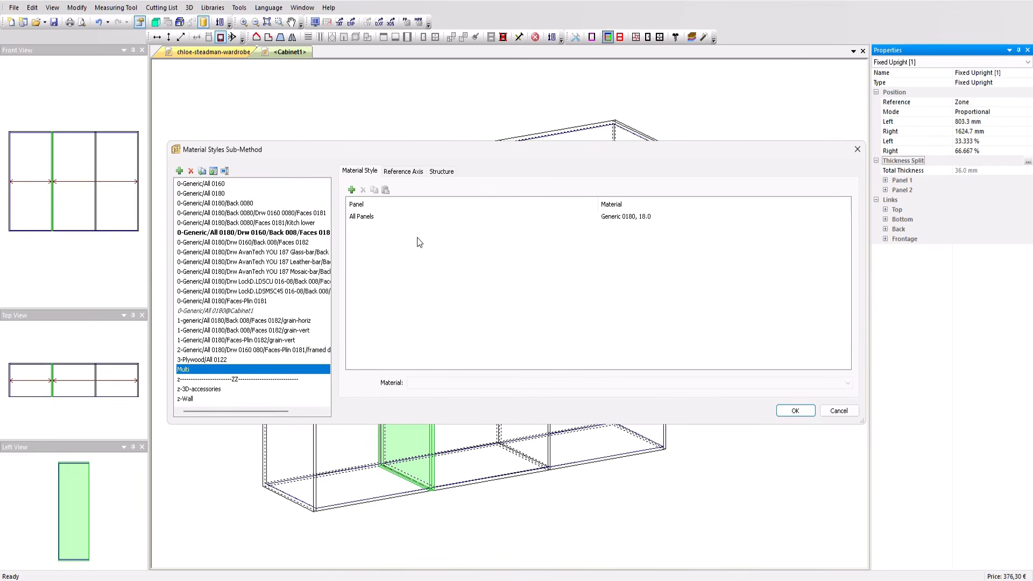
# Assign the Multi upright structure to fixed uprights in the Multi material style and apply the sub-method to the cabinet
pyautogui.click(441, 171)
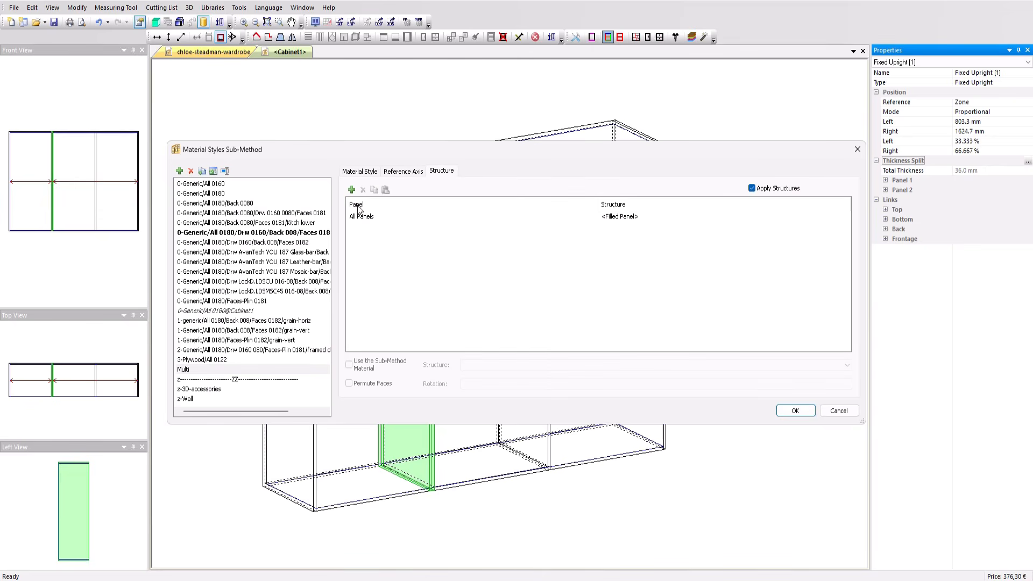
pyautogui.click(351, 190)
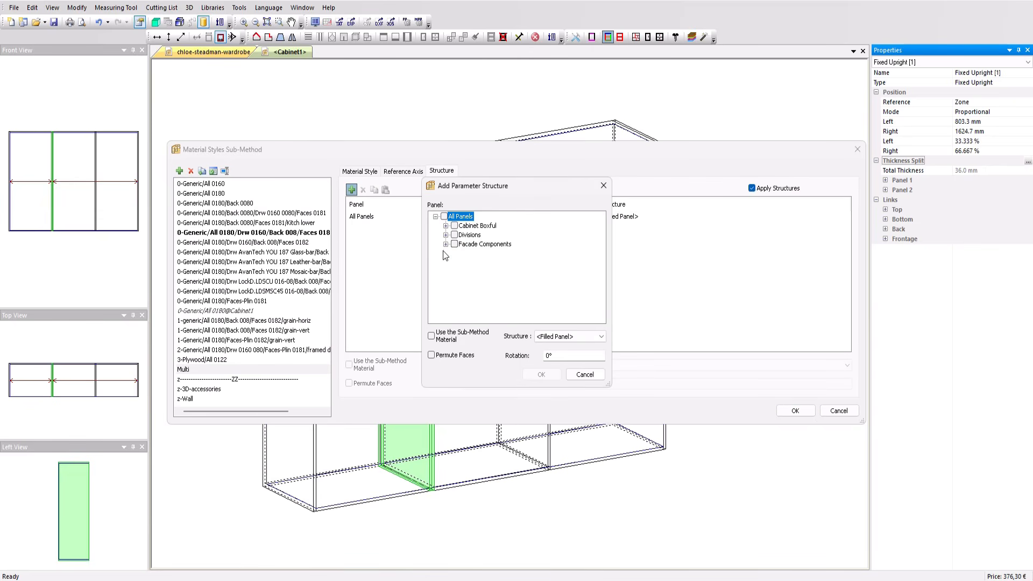
pyautogui.click(446, 235)
pyautogui.click(456, 263)
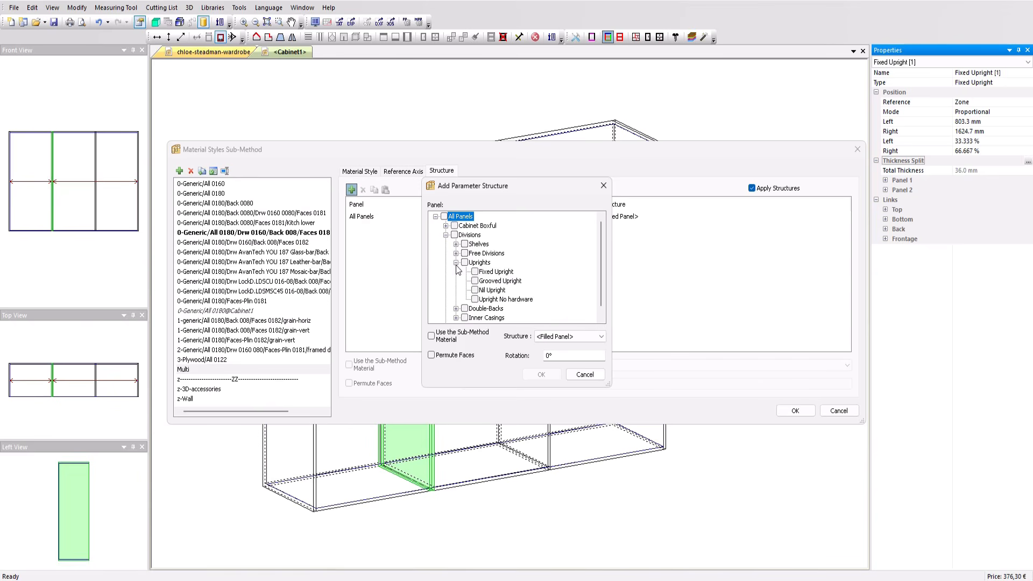
pyautogui.click(475, 272)
pyautogui.click(566, 337)
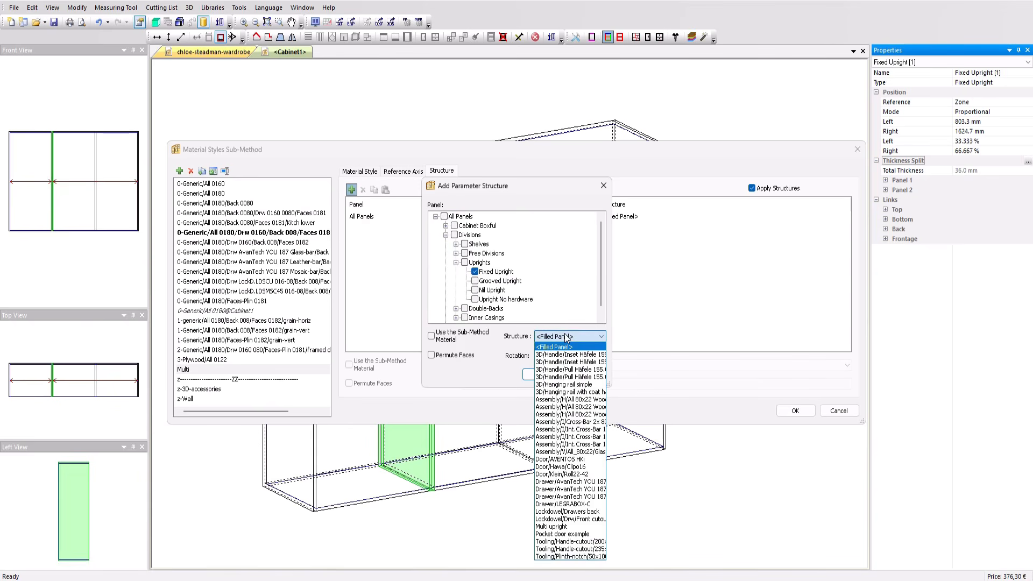
pyautogui.click(554, 526)
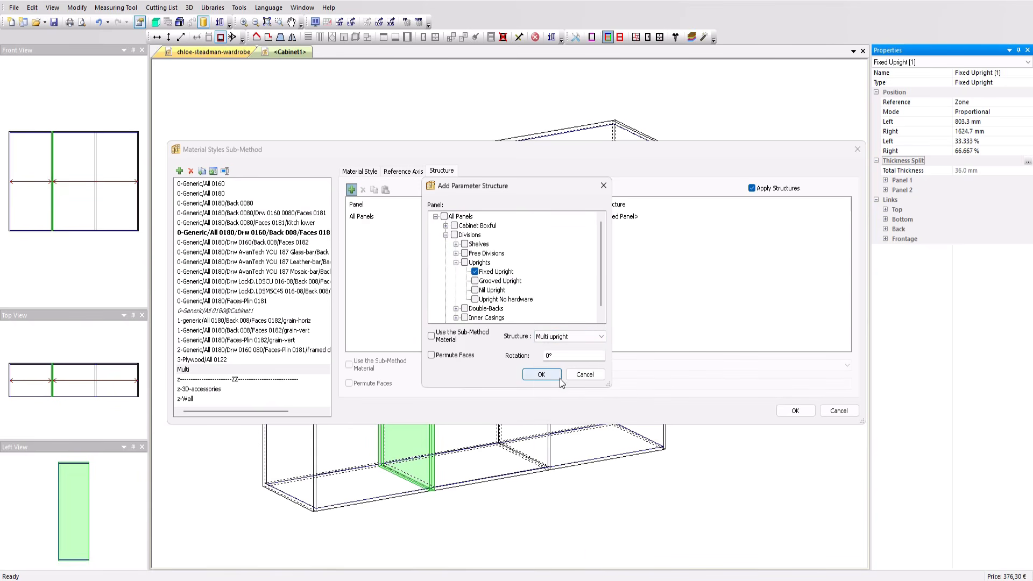
pyautogui.click(542, 376)
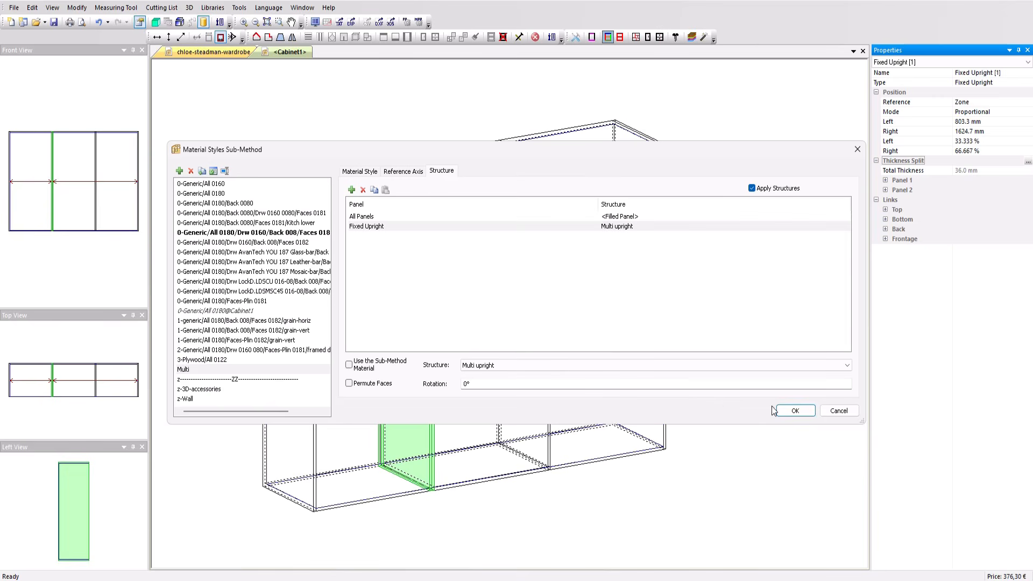
pyautogui.click(791, 411)
pyautogui.click(503, 318)
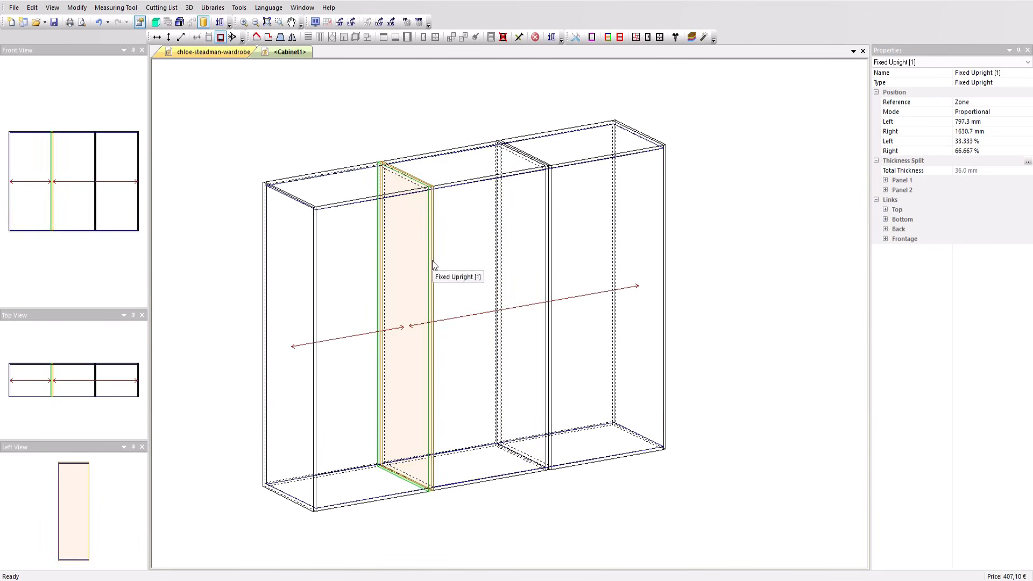
# Set the Multi cabinet method's material style and divisions both to Multi and apply the method to the whole cabinet
pyautogui.click(576, 37)
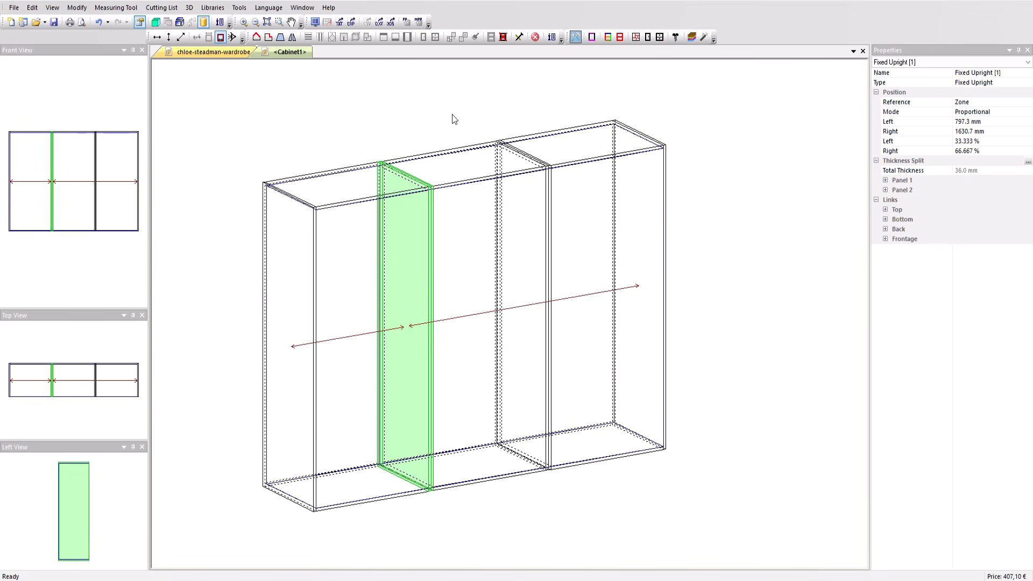
pyautogui.click(358, 173)
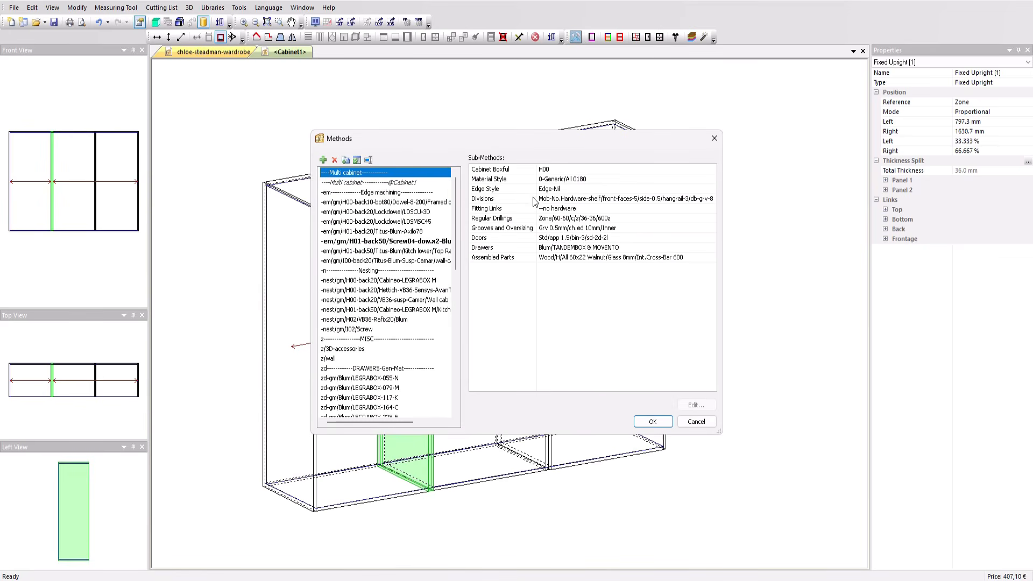
pyautogui.click(550, 179)
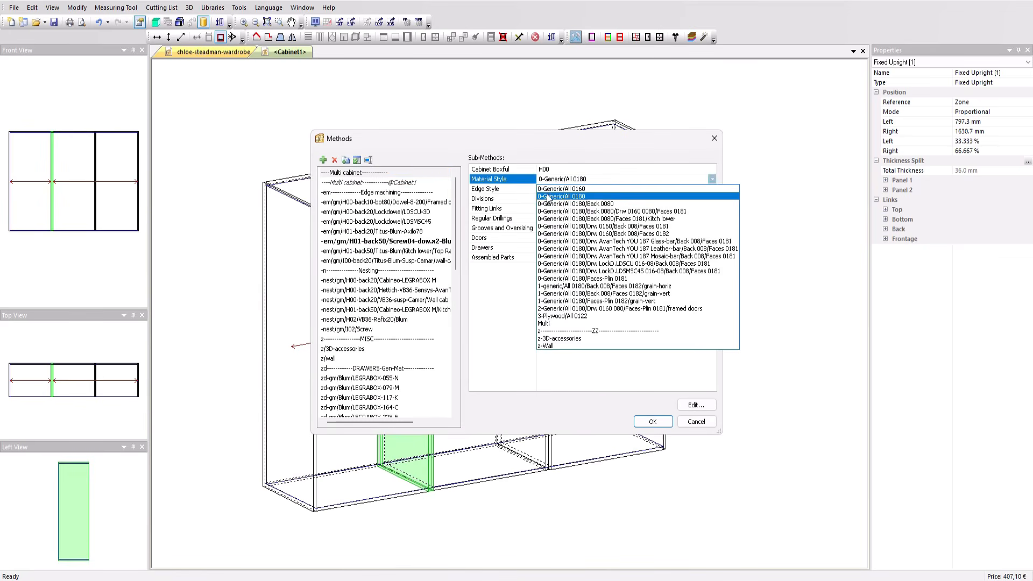
pyautogui.click(545, 323)
pyautogui.click(549, 220)
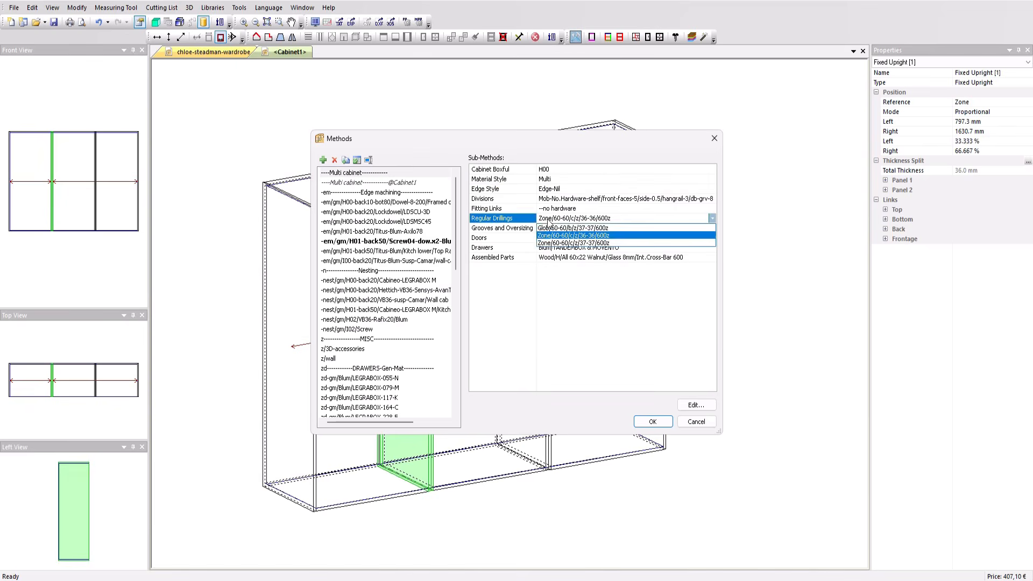
pyautogui.click(548, 219)
pyautogui.click(553, 200)
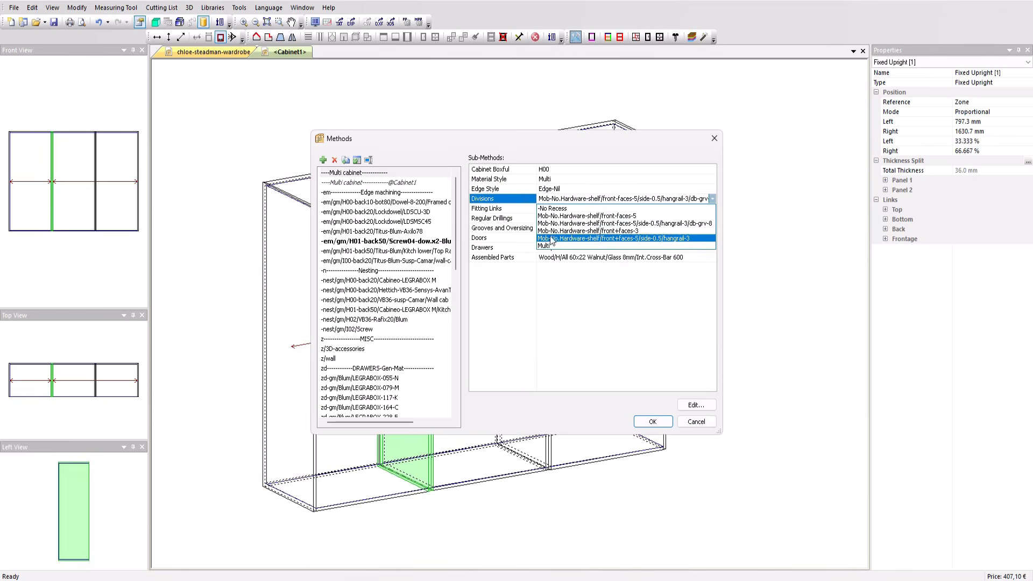
pyautogui.click(565, 251)
pyautogui.click(653, 421)
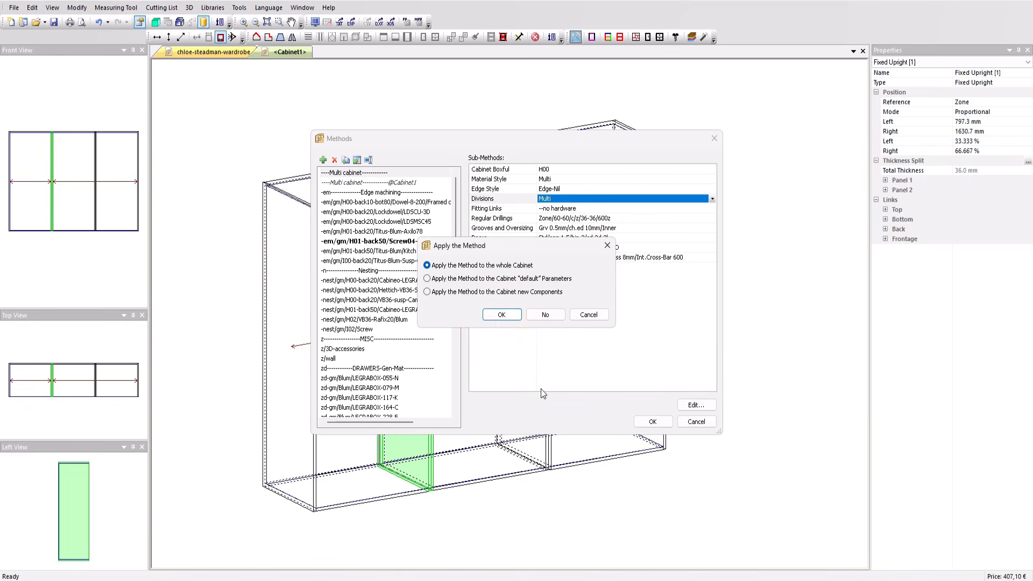
pyautogui.click(502, 315)
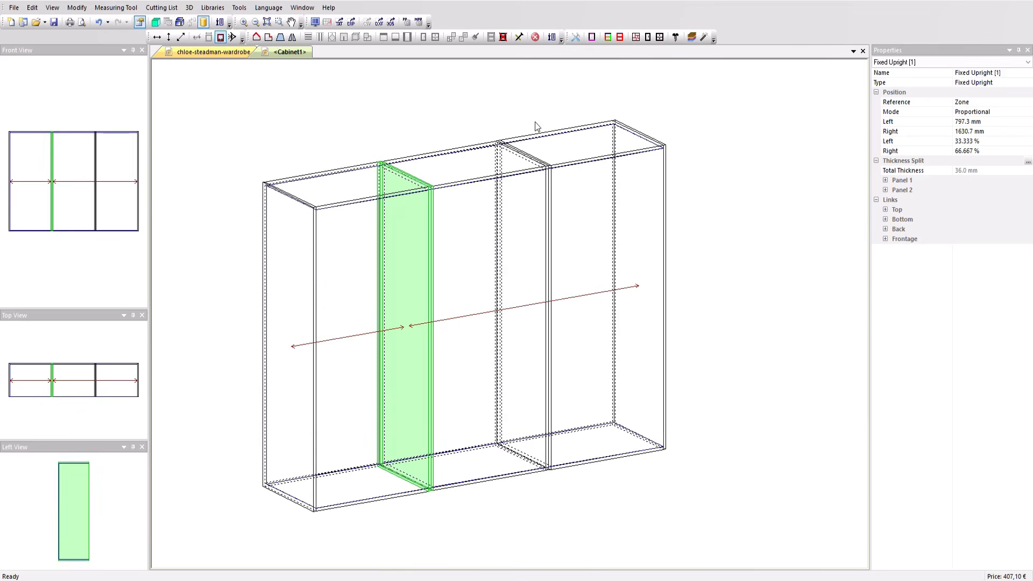
# Close Cabinet1 and begin a new box cabinet that uses the Multi cabinet method
pyautogui.click(863, 51)
pyautogui.click(518, 315)
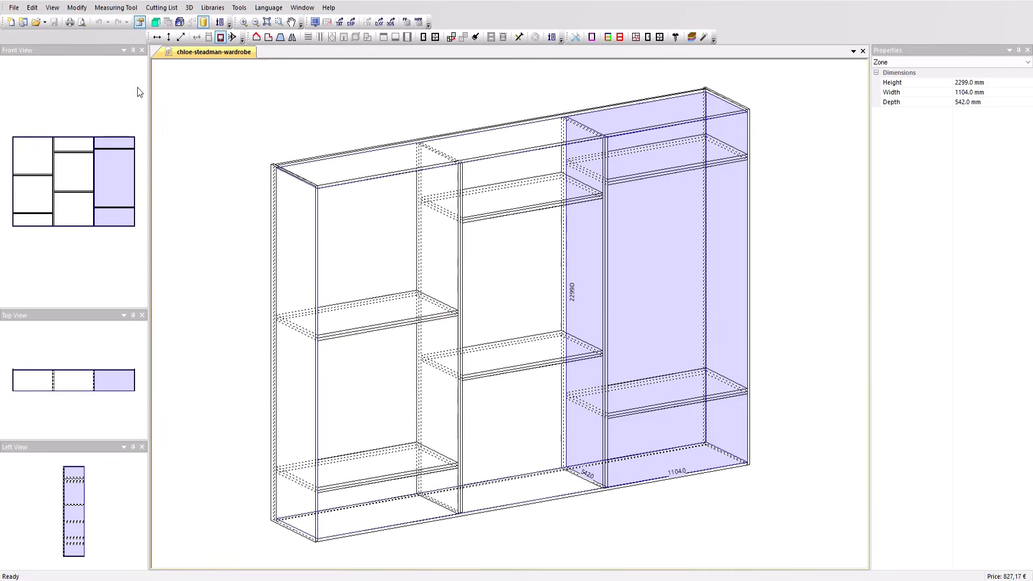
pyautogui.click(11, 22)
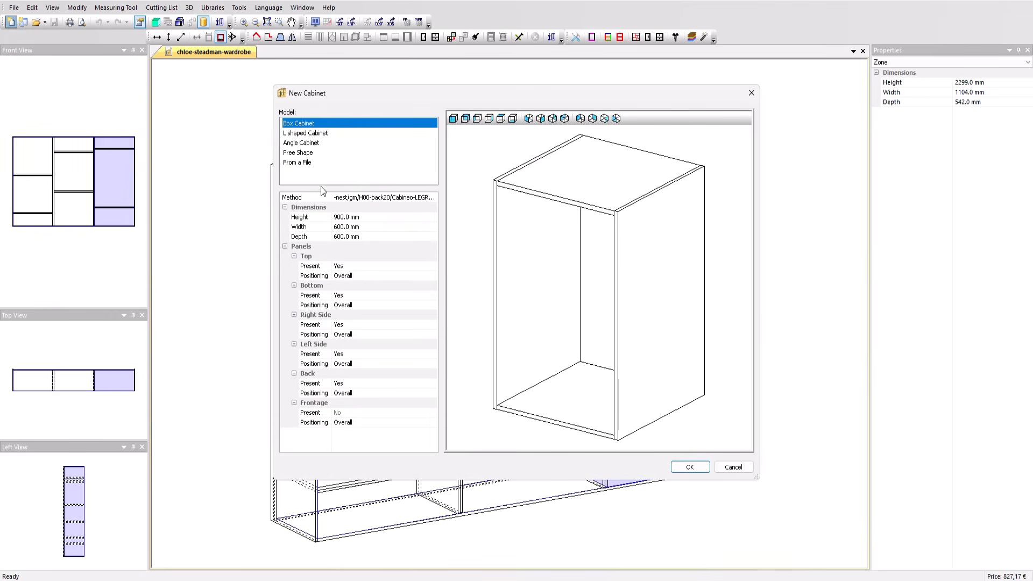
pyautogui.click(362, 203)
pyautogui.scroll(3, 366, 226)
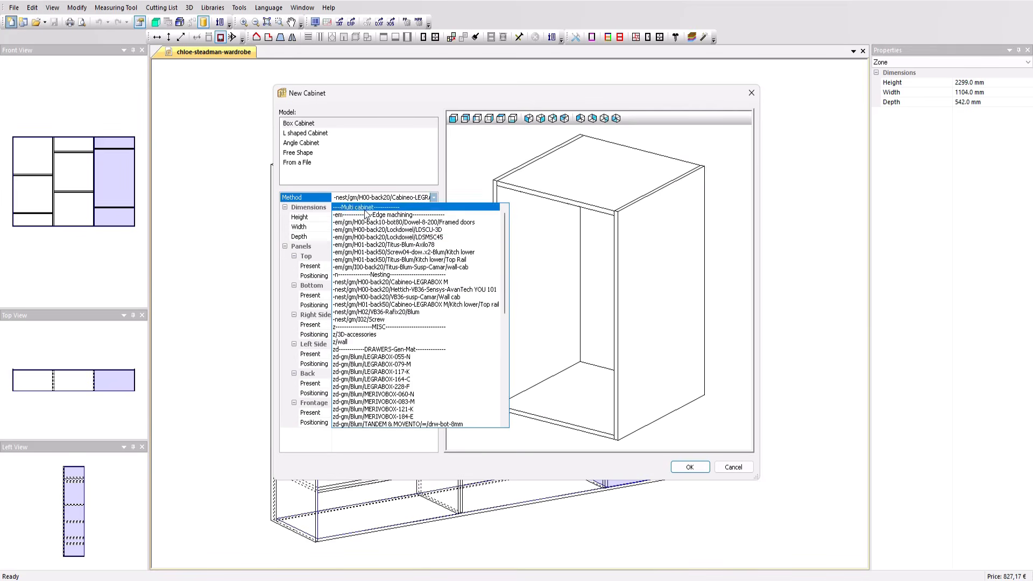
pyautogui.click(366, 212)
# Set the new cabinet's height to 1800 mm and width to 2500 mm, and create it
pyautogui.click(380, 217)
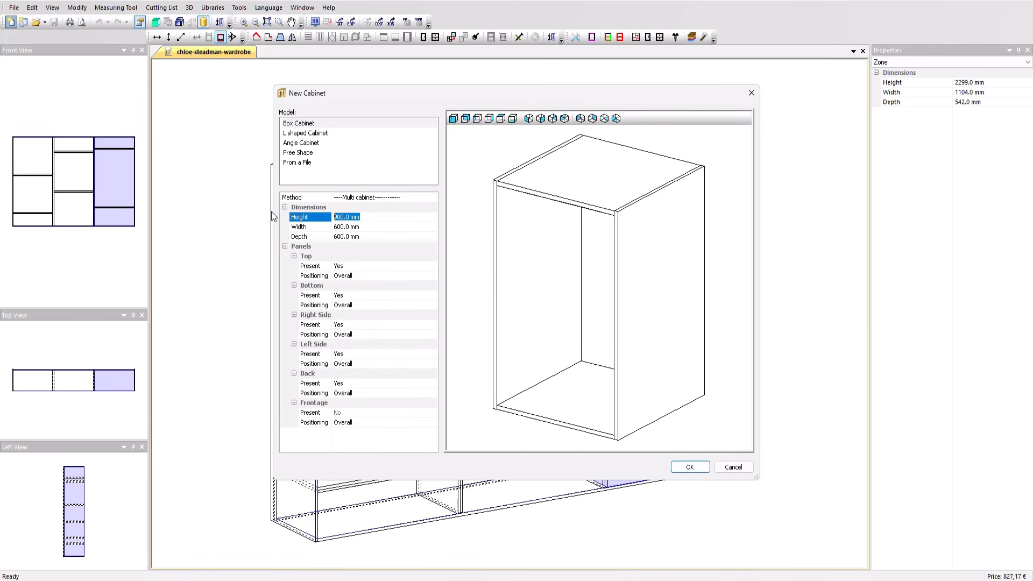
pyautogui.write('1800')
pyautogui.press('Tab')
pyautogui.write('2')
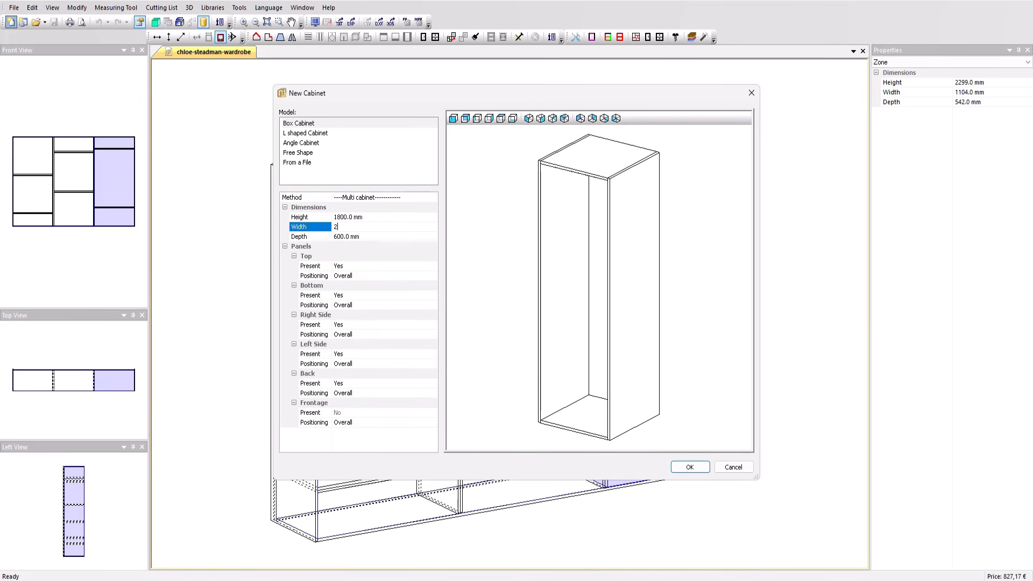
pyautogui.write('500')
pyautogui.press('Return')
pyautogui.press('Return')
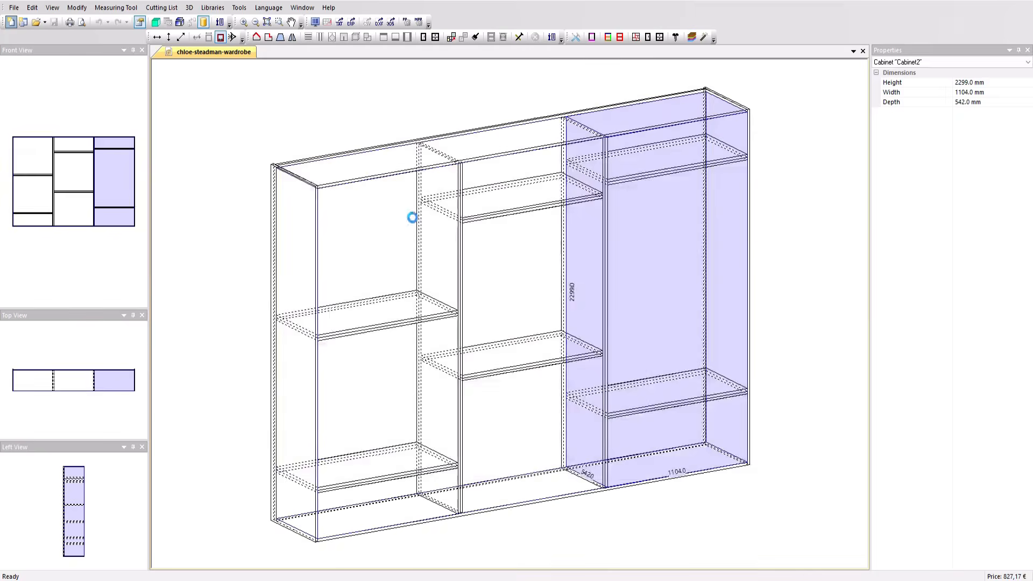
# Add two equidistant fixed uprights to the new cabinet's interior zone and check the zones between them
pyautogui.rightClick(452, 303)
pyautogui.click(475, 311)
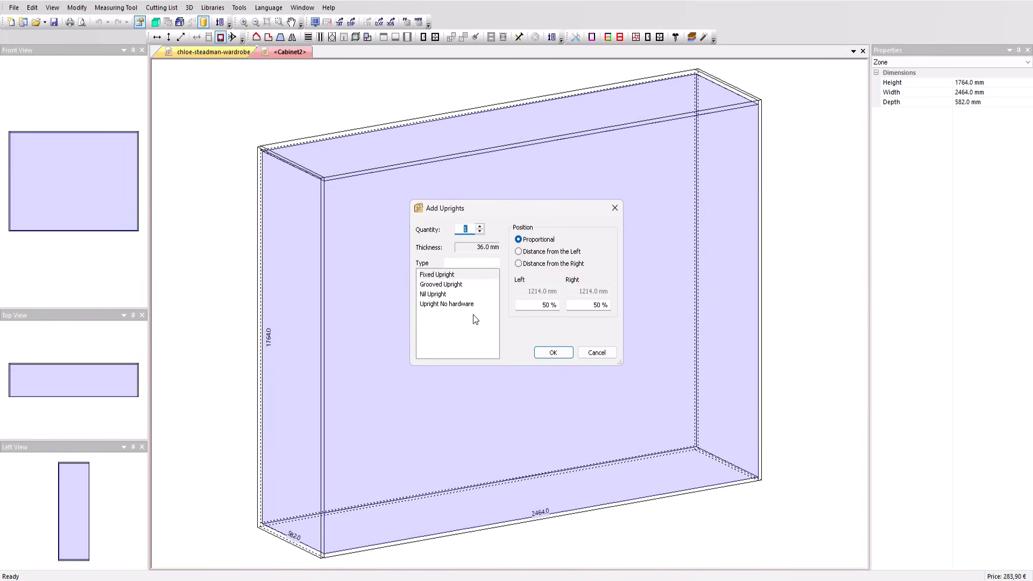
pyautogui.click(480, 226)
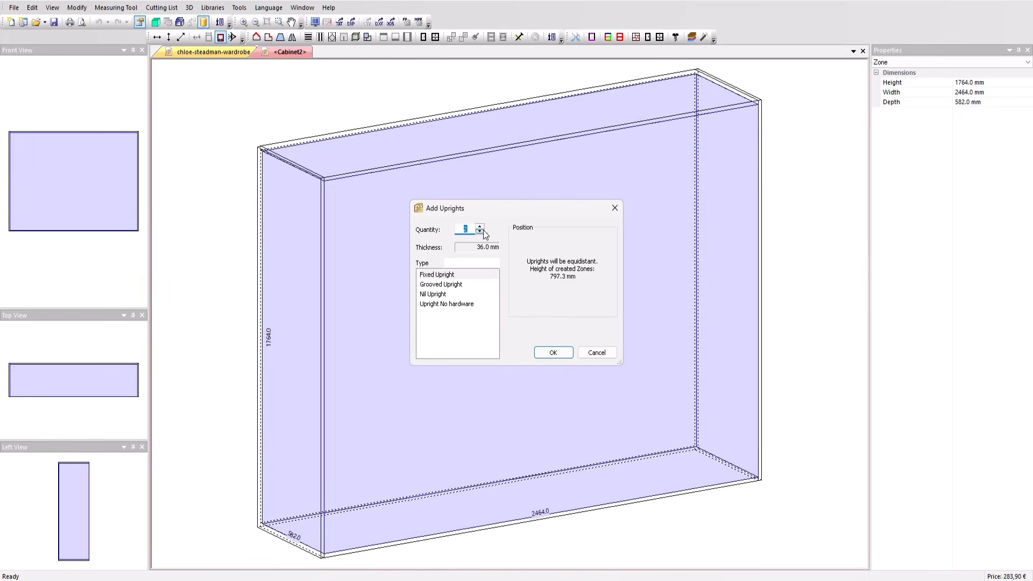
pyautogui.click(554, 353)
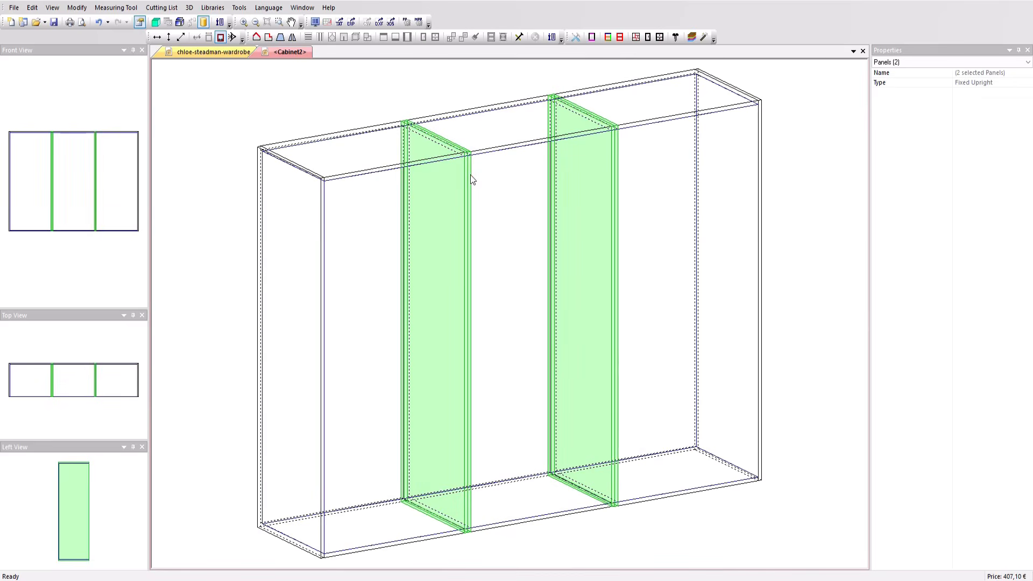
pyautogui.click(384, 240)
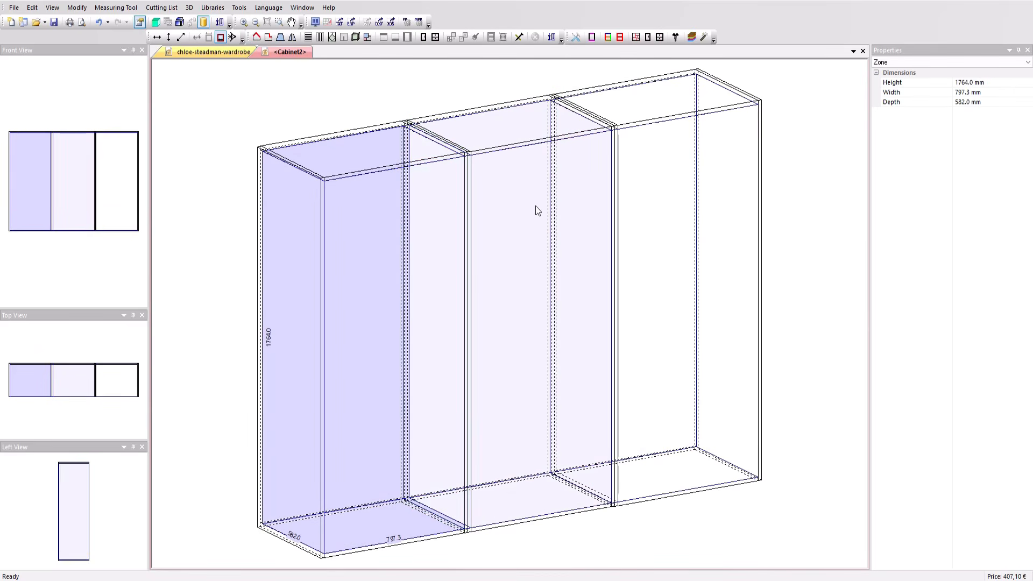
pyautogui.click(535, 206)
pyautogui.click(641, 363)
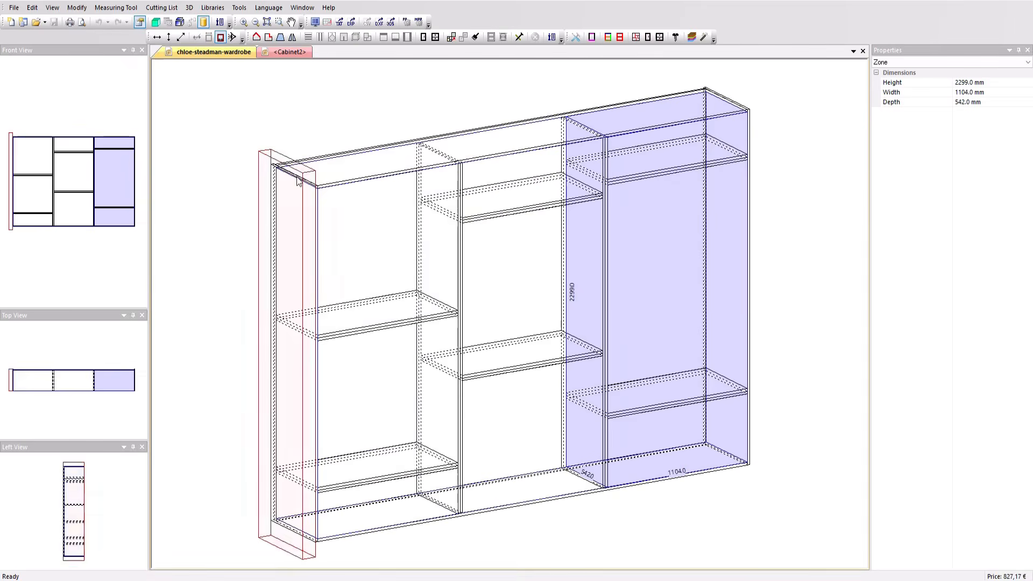
# Check the doubled middle shelf in the reference wardrobe's left section, and add one proportional fixed shelf at 50% to Cabinet2's left zone
pyautogui.click(407, 328)
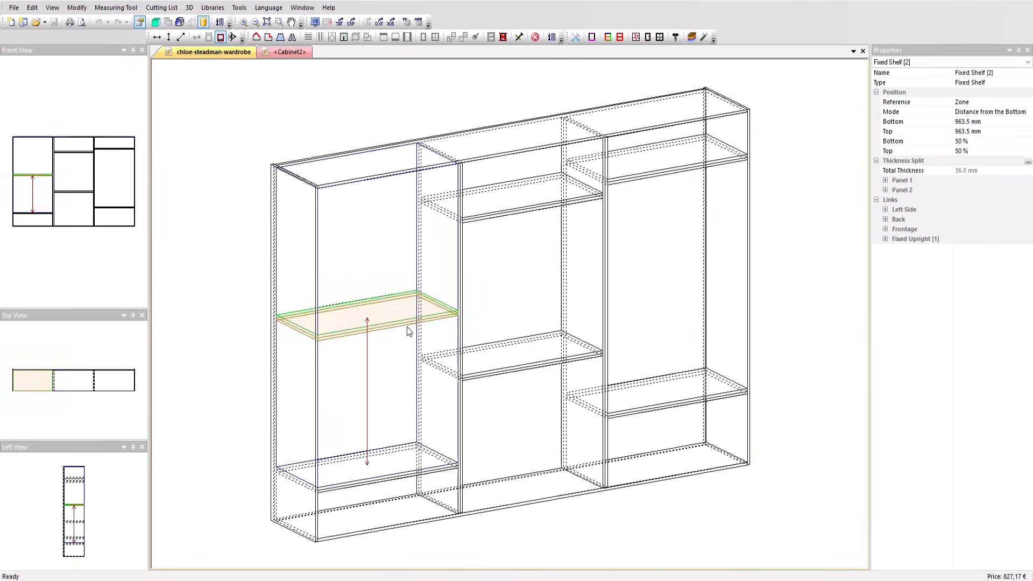
pyautogui.click(282, 53)
pyautogui.rightClick(392, 223)
pyautogui.click(405, 234)
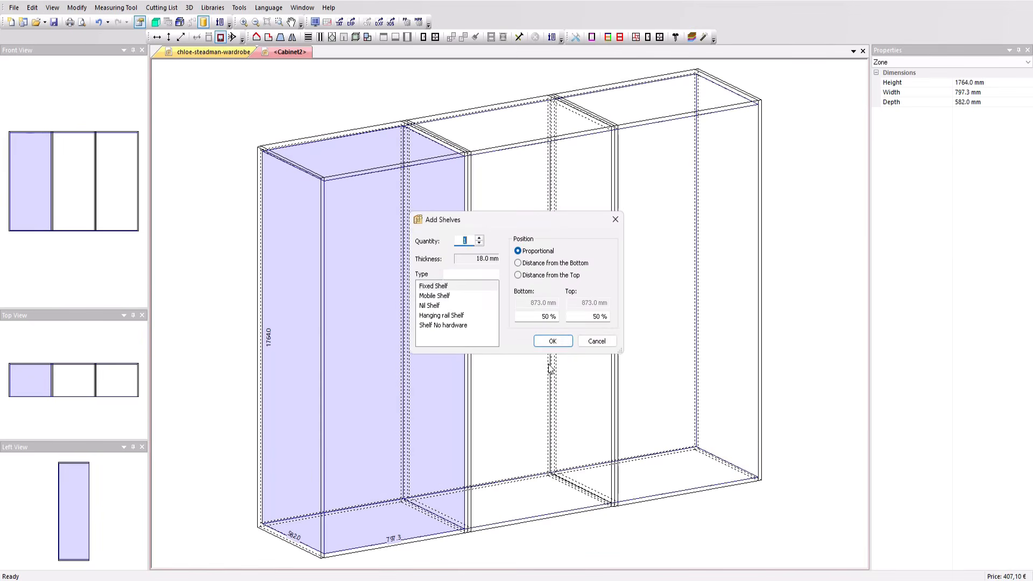
pyautogui.click(558, 346)
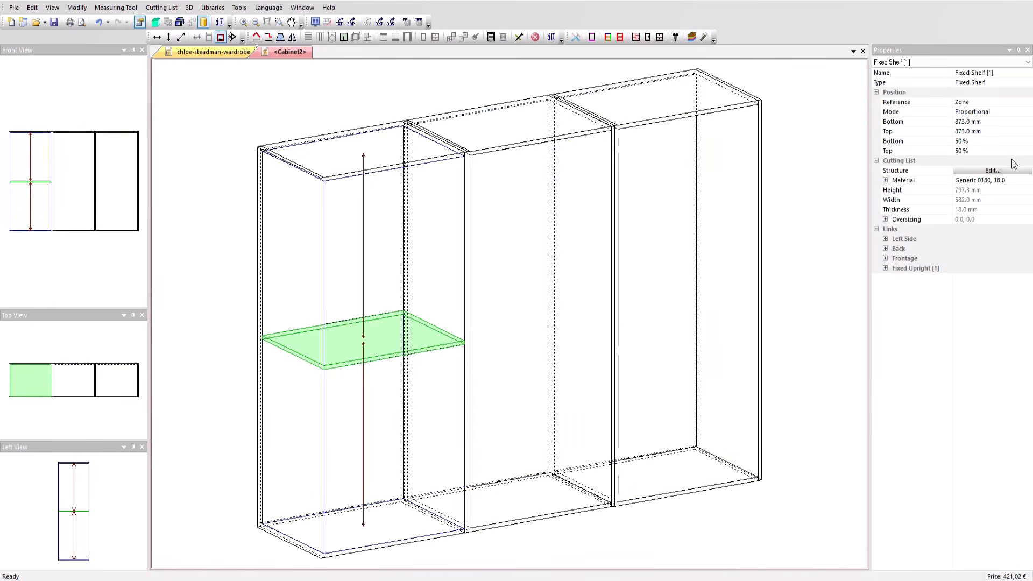
# Apply a thickness split to the new fixed shelf so it consists of two panels, and inspect the adjoining fixed upright's properties
pyautogui.click(992, 170)
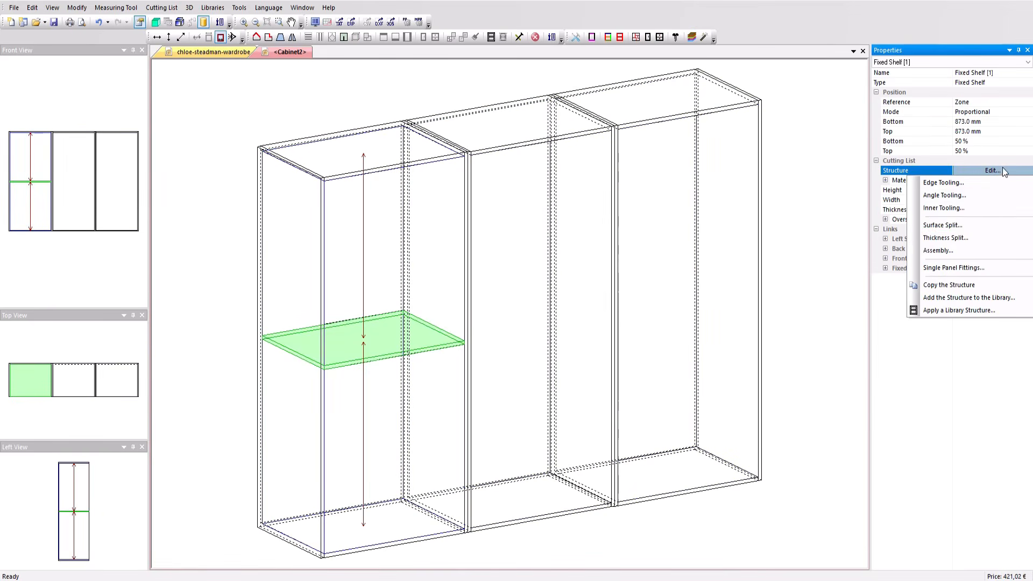
pyautogui.click(969, 237)
pyautogui.click(581, 370)
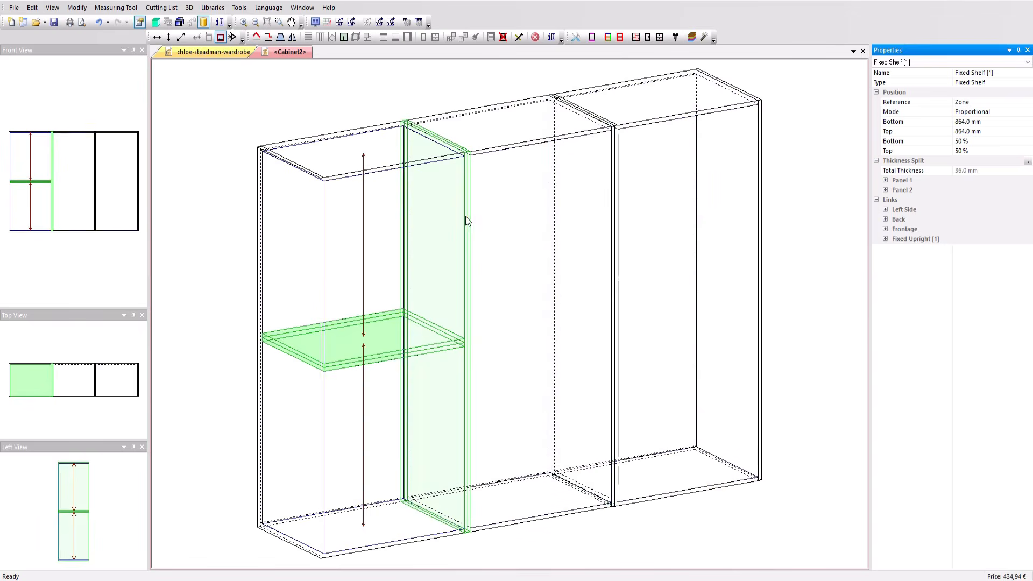
pyautogui.click(466, 221)
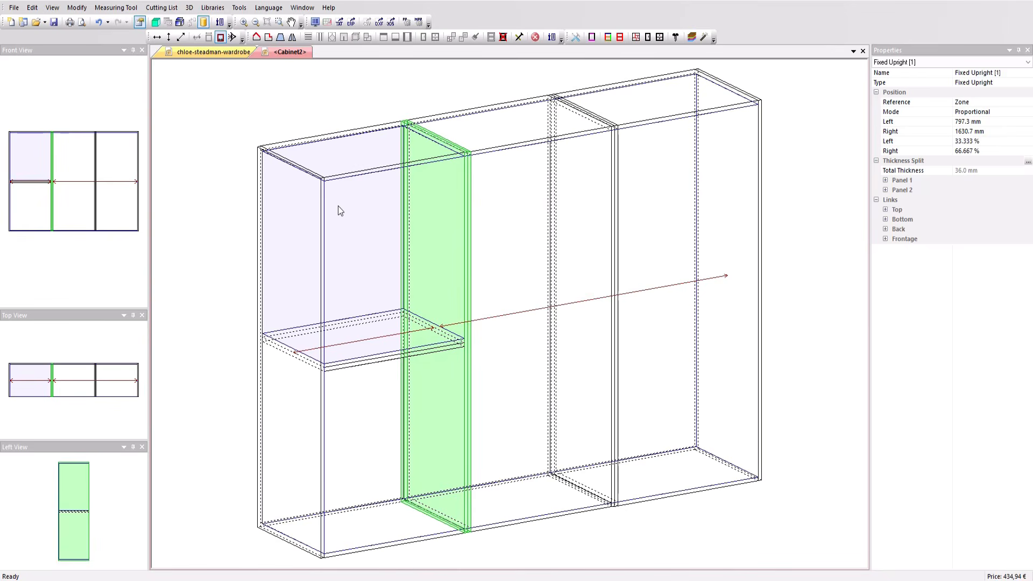